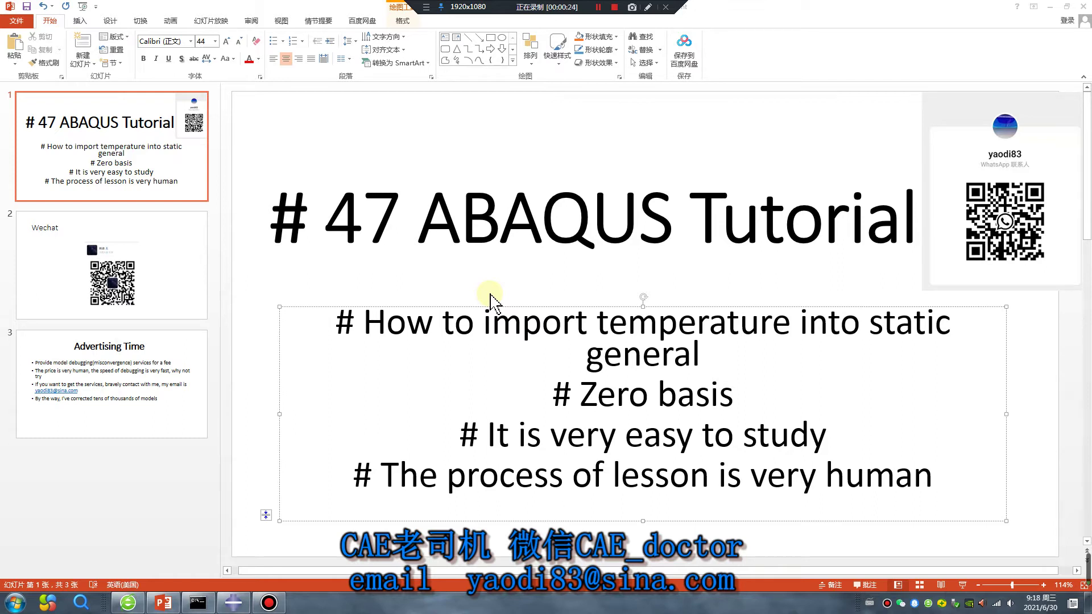
# Switch to Abaqus/CAE and browse to D:\work\6 for the new work directory
pyautogui.click(233, 603)
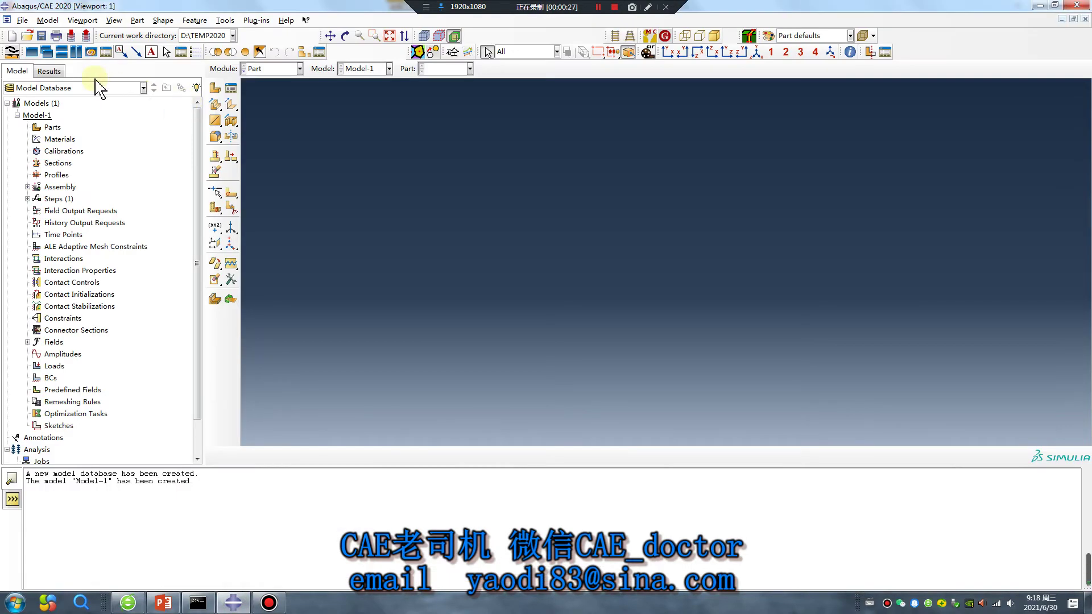
pyautogui.click(23, 20)
pyautogui.click(73, 84)
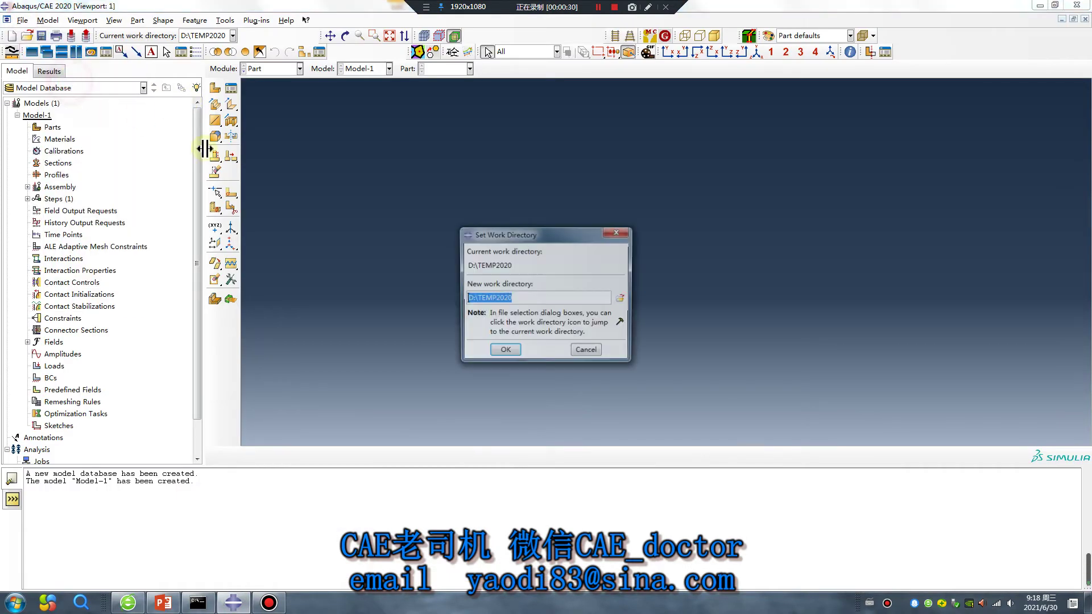
pyautogui.click(618, 302)
pyautogui.click(542, 228)
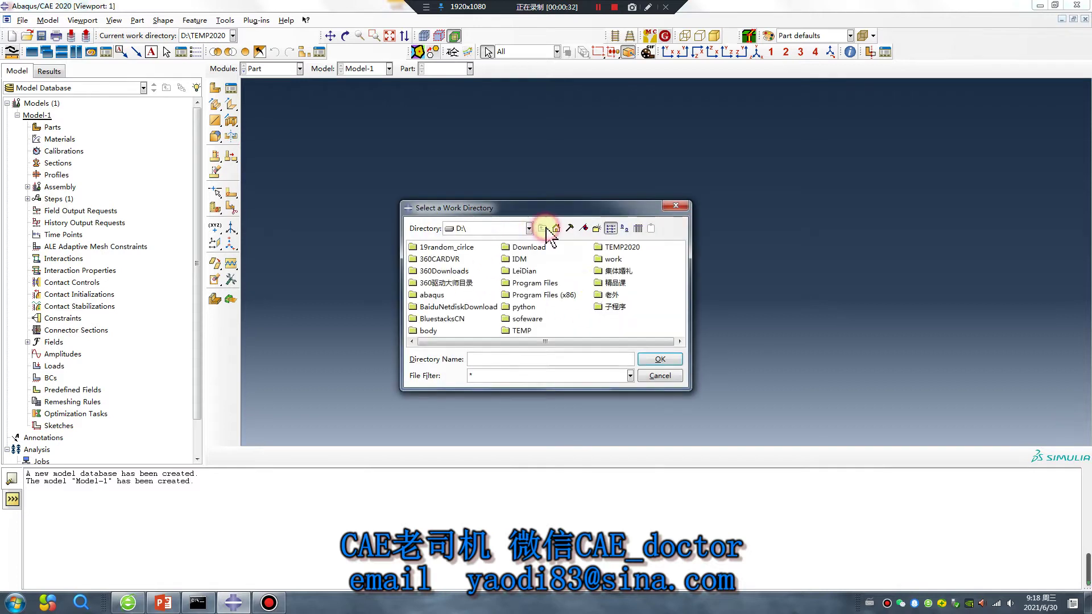
pyautogui.click(612, 259)
pyautogui.doubleClick(616, 261)
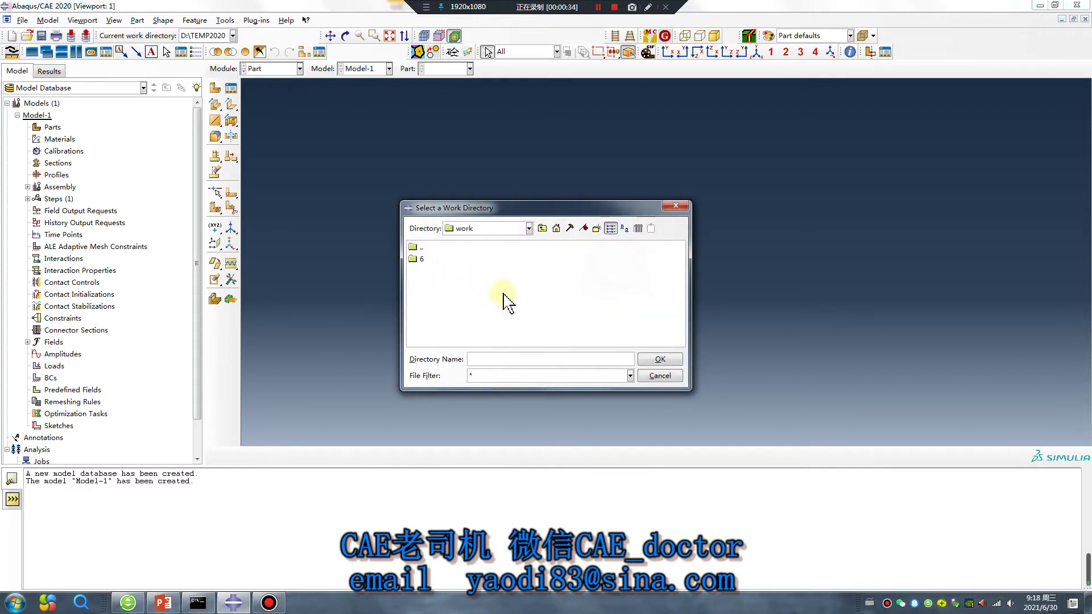
pyautogui.doubleClick(421, 261)
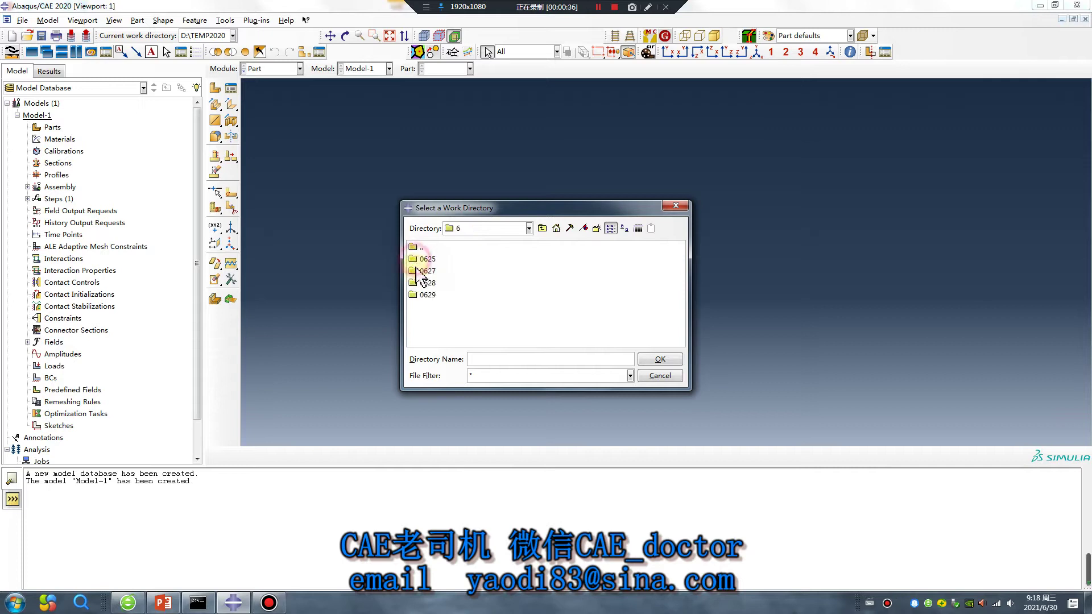
# Create a new directory named 0630 in D:\work\6 and a subdirectory named 1 inside it
pyautogui.rightClick(421, 321)
pyautogui.click(458, 402)
pyautogui.write('0630')
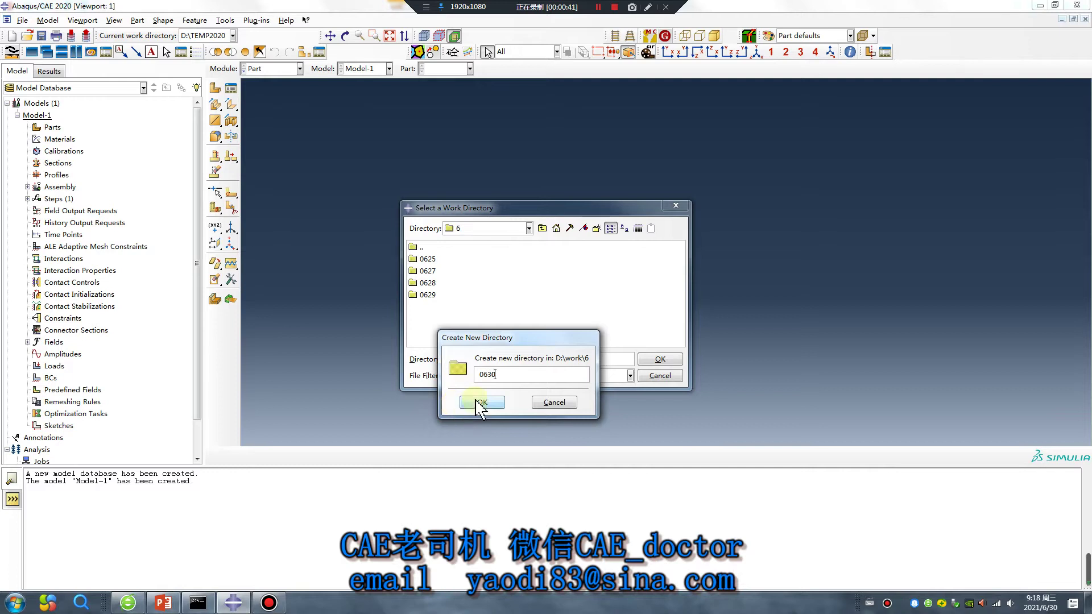
pyautogui.click(479, 402)
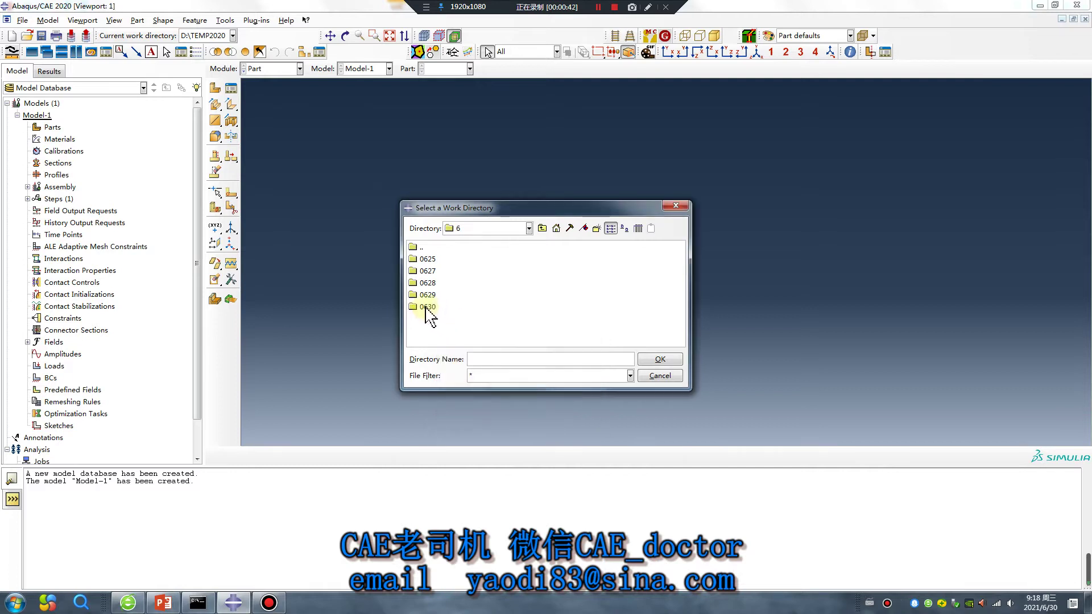
pyautogui.doubleClick(425, 307)
pyautogui.rightClick(425, 310)
pyautogui.click(464, 389)
pyautogui.write('1')
pyautogui.press('Return')
# Set the work directory to D:/work/6/0630/1
pyautogui.click(420, 259)
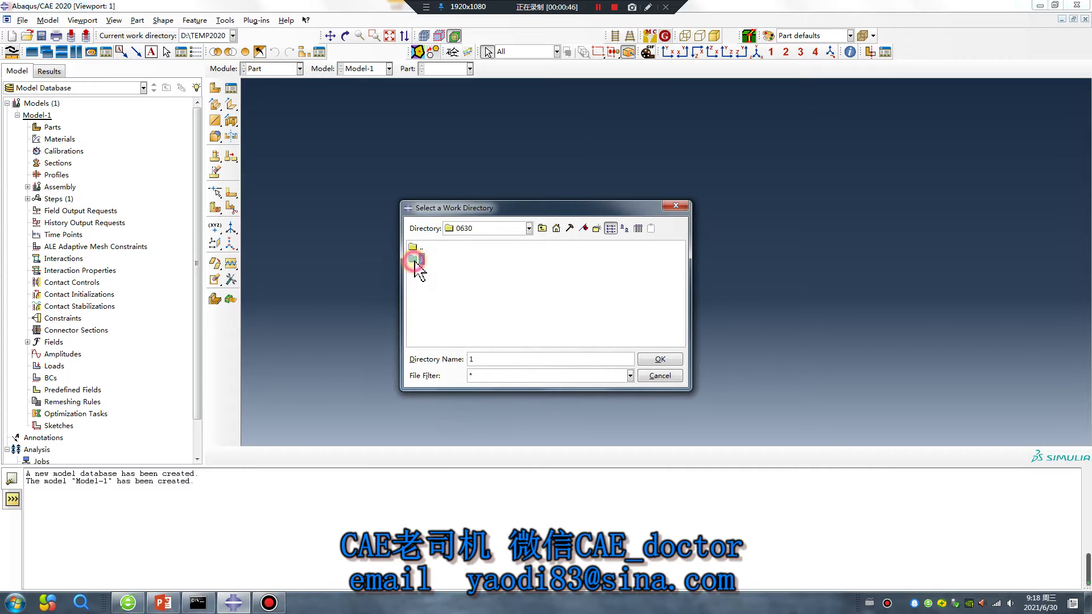
pyautogui.click(659, 360)
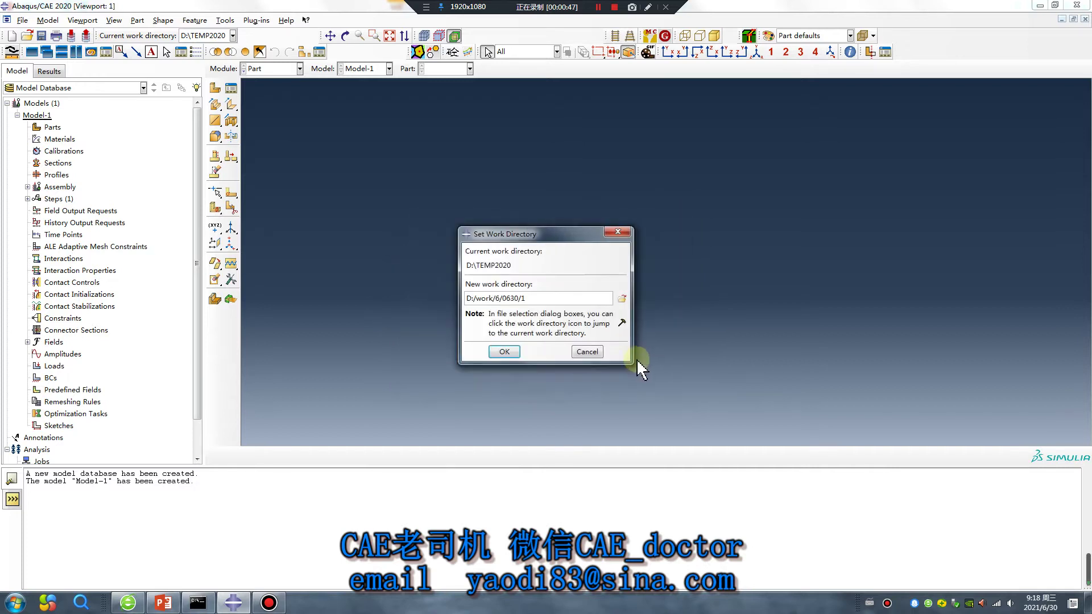
pyautogui.click(510, 353)
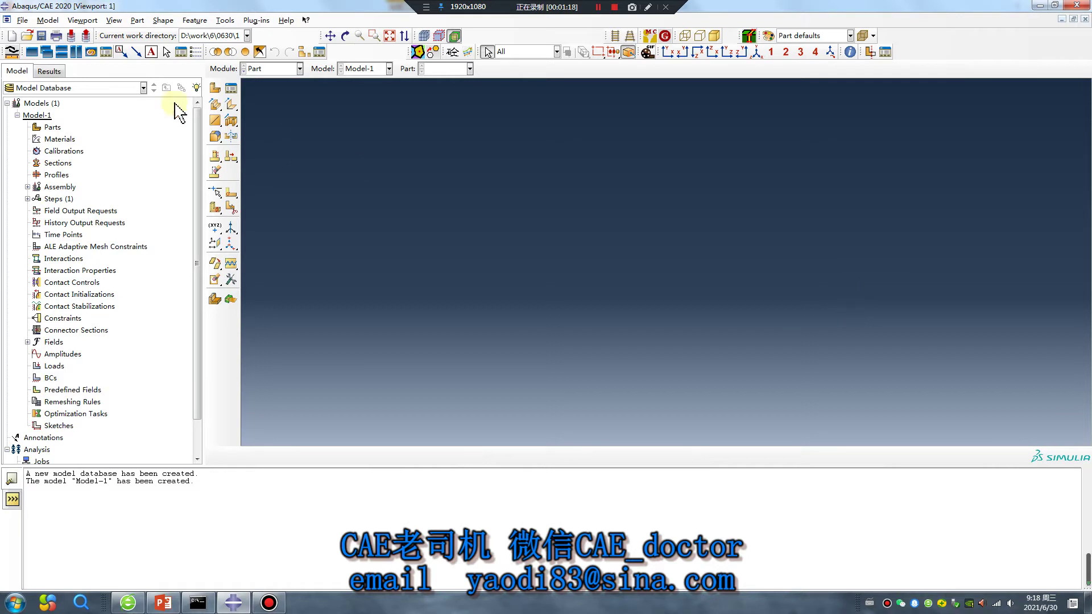
# Create a 3D deformable solid extrusion part and sketch a 5 by 5 square from the origin
pyautogui.click(215, 89)
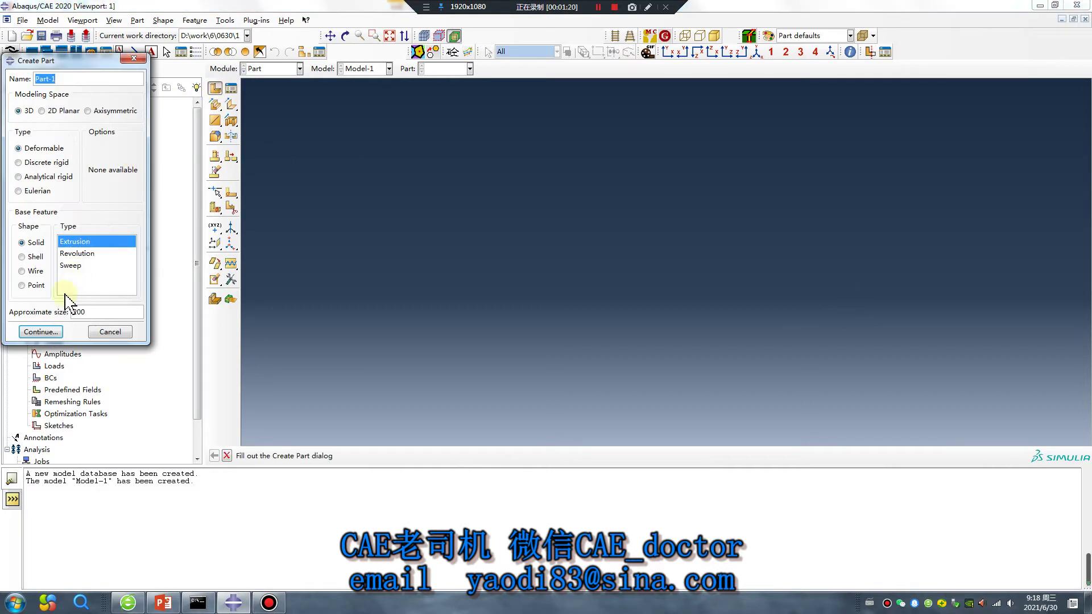
pyautogui.click(43, 330)
pyautogui.click(230, 106)
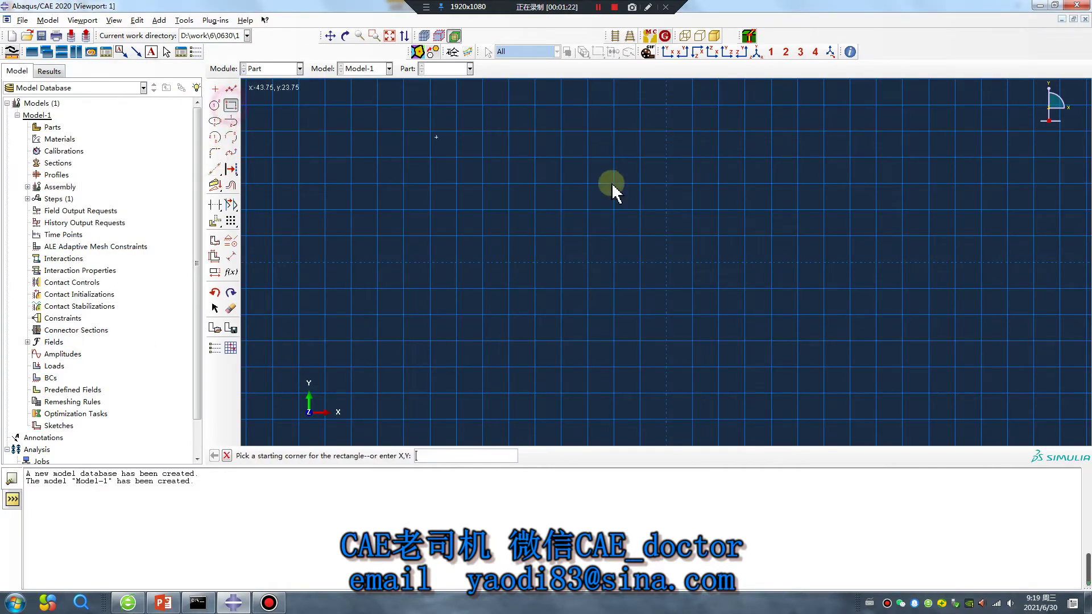
pyautogui.click(667, 262)
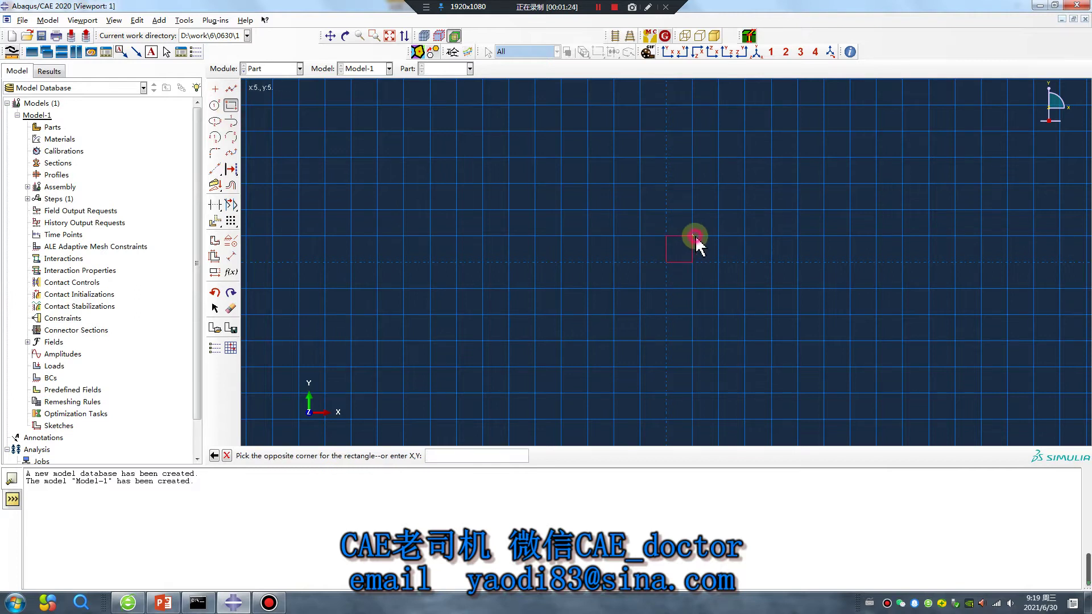
pyautogui.click(691, 236)
# Finish the square sketch and extrude it to a depth of 100
pyautogui.middleClick(641, 312)
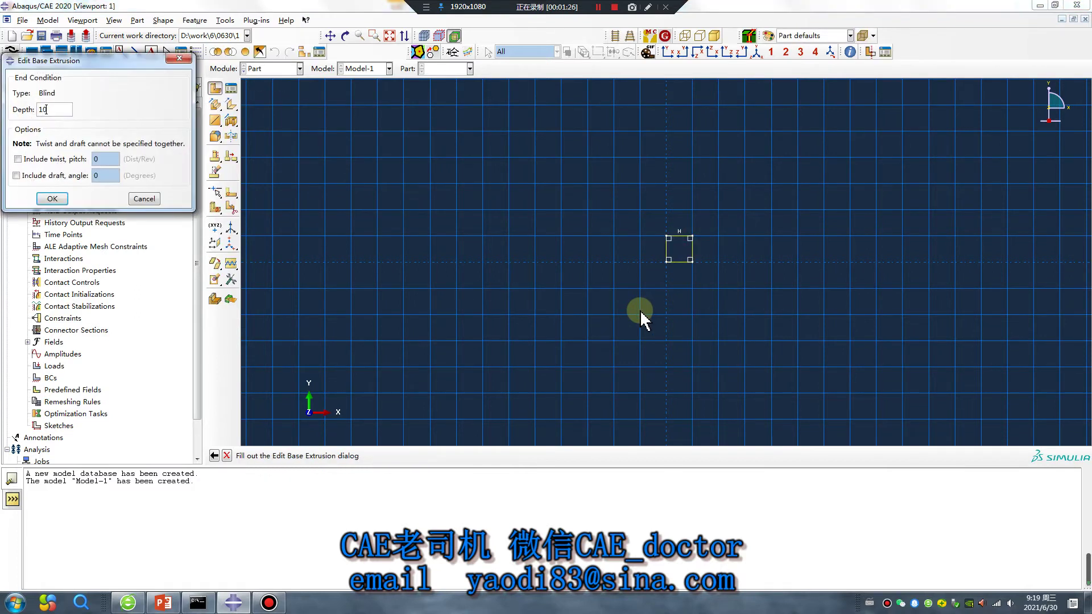
pyautogui.write('100')
pyautogui.press('Return')
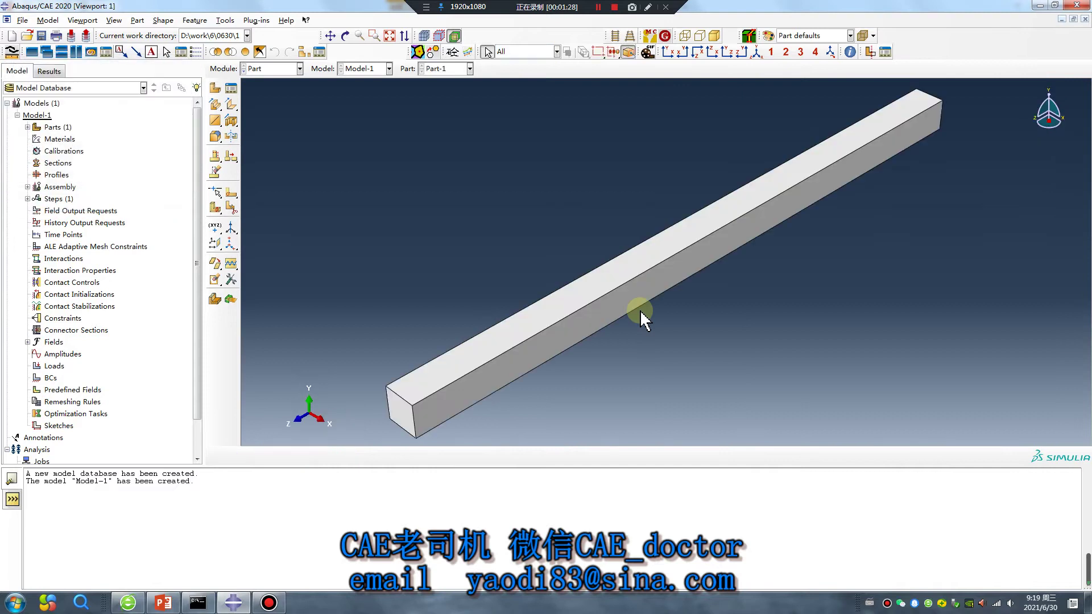
# Edit the bar's solid extrusion feature and set its depth to 40
pyautogui.click(27, 127)
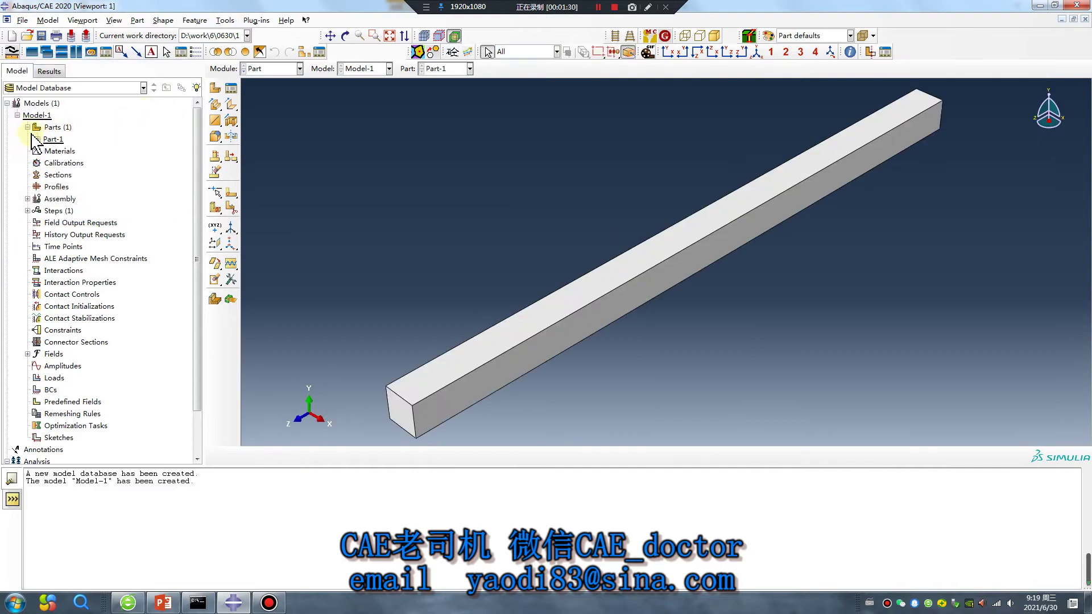
pyautogui.click(38, 140)
pyautogui.click(47, 151)
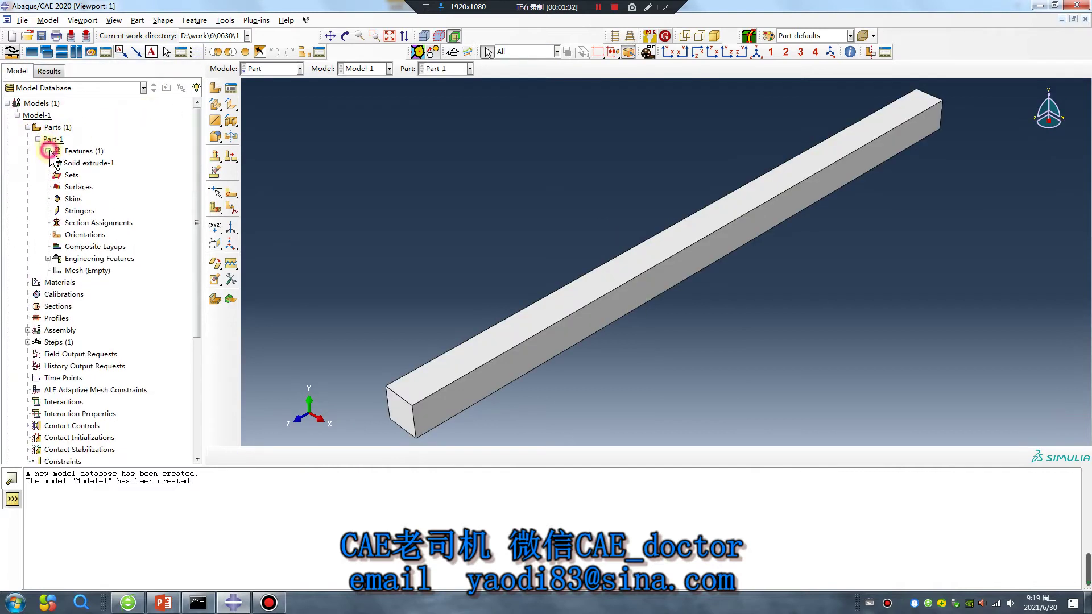
pyautogui.click(95, 164)
pyautogui.doubleClick(96, 164)
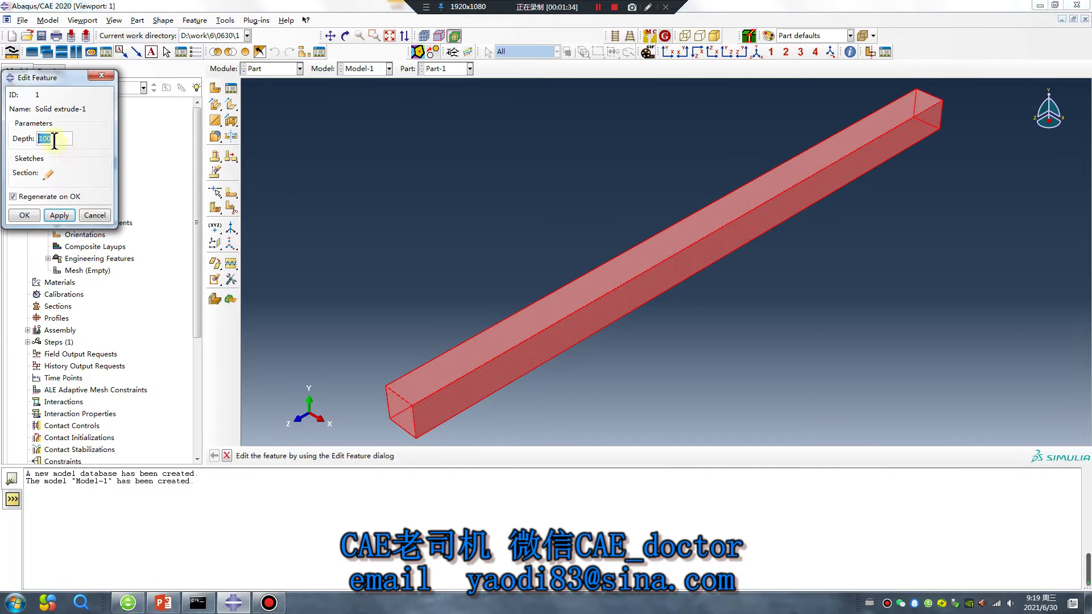
pyautogui.write('40')
pyautogui.press('Return')
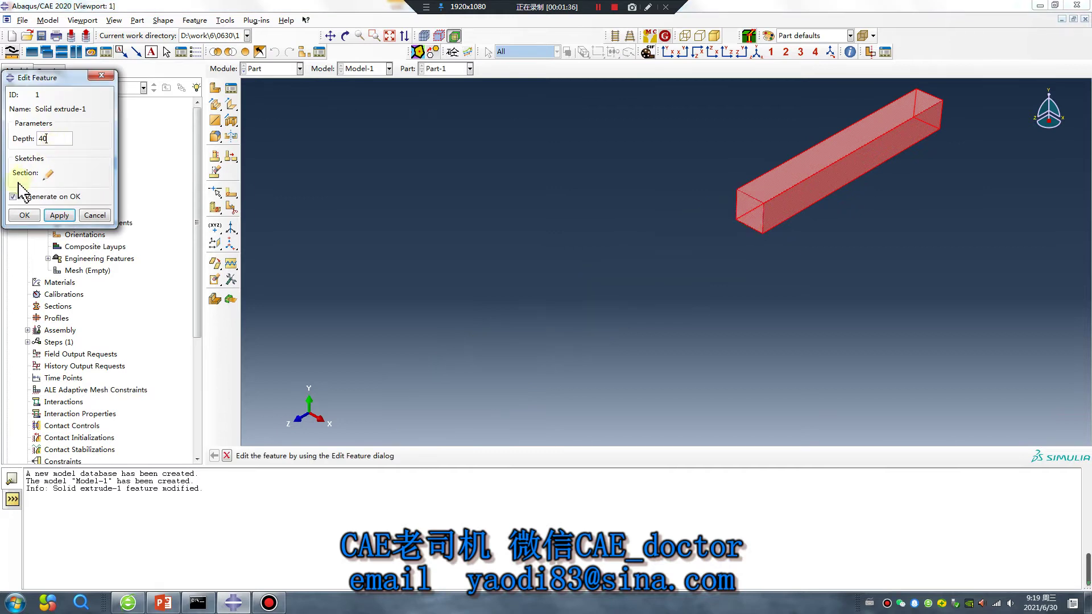
pyautogui.click(24, 215)
# In the Property module, create a material with a uniform mass density of 7.89e-9
pyautogui.click(288, 70)
pyautogui.click(267, 93)
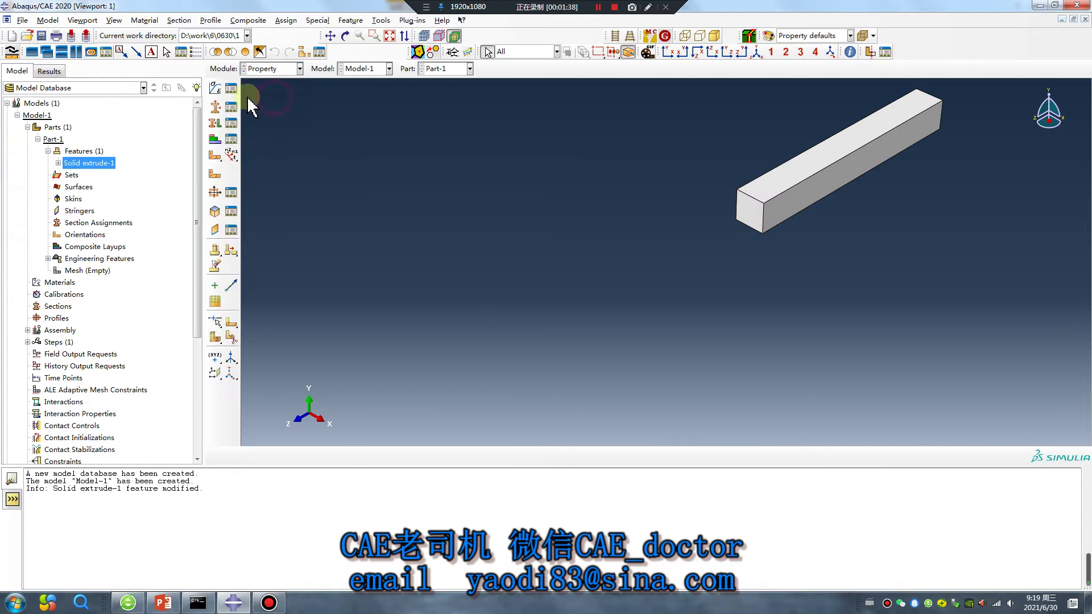
pyautogui.click(215, 88)
pyautogui.click(310, 181)
pyautogui.click(312, 194)
pyautogui.click(333, 300)
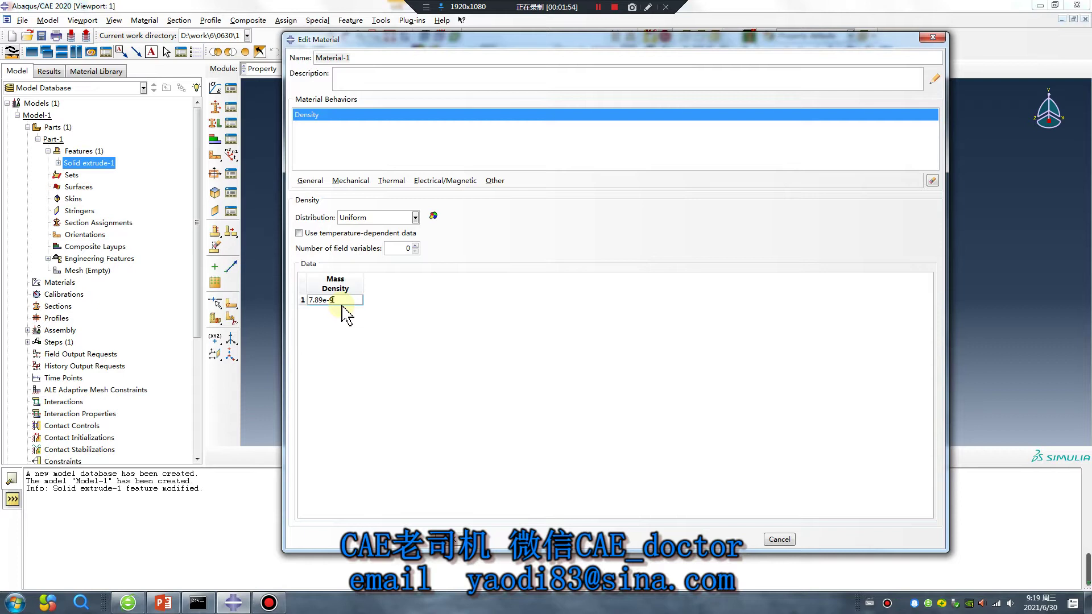
pyautogui.click(649, 7)
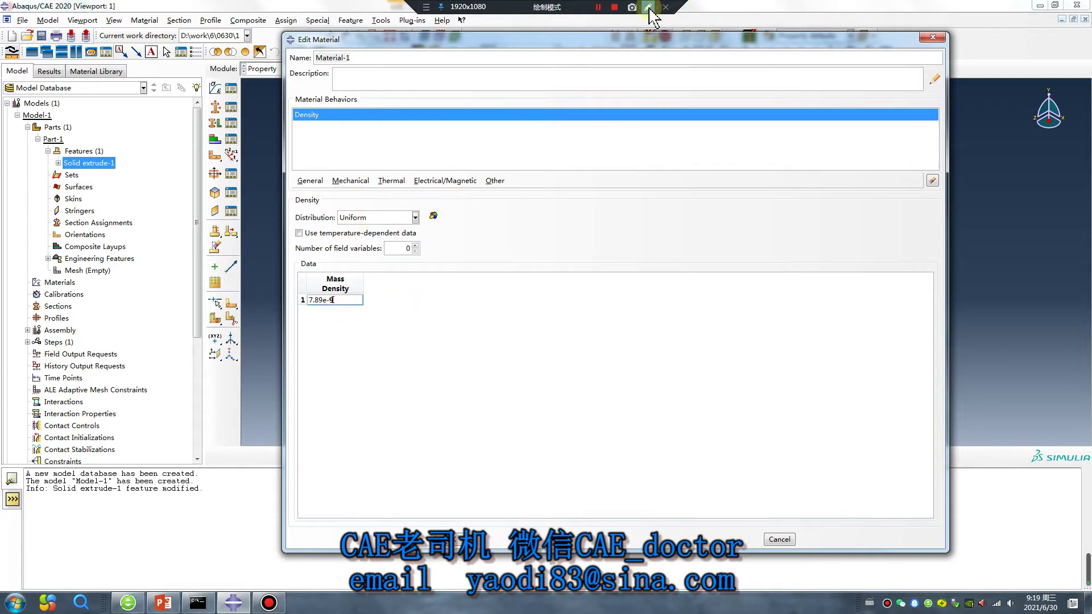
pyautogui.moveTo(376, 240); pyautogui.dragTo(452, 321)
pyautogui.moveTo(515, 294); pyautogui.dragTo(508, 329)
pyautogui.moveTo(544, 282); pyautogui.dragTo(539, 329)
pyautogui.moveTo(701, 222); pyautogui.dragTo(479, 412)
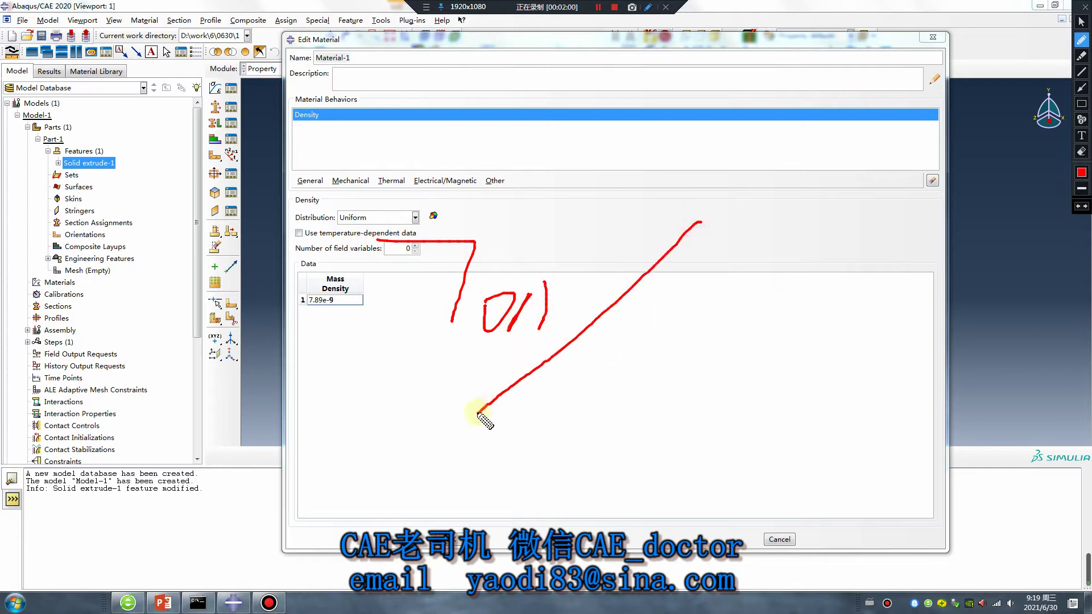
pyautogui.moveTo(620, 343)
pyautogui.mouseDown()
pyautogui.moveTo(645, 385)
pyautogui.moveTo(656, 335)
pyautogui.moveTo(664, 381)
pyautogui.moveTo(686, 335)
pyautogui.moveTo(702, 370)
pyautogui.moveTo(711, 324)
pyautogui.moveTo(725, 394)
pyautogui.mouseUp()
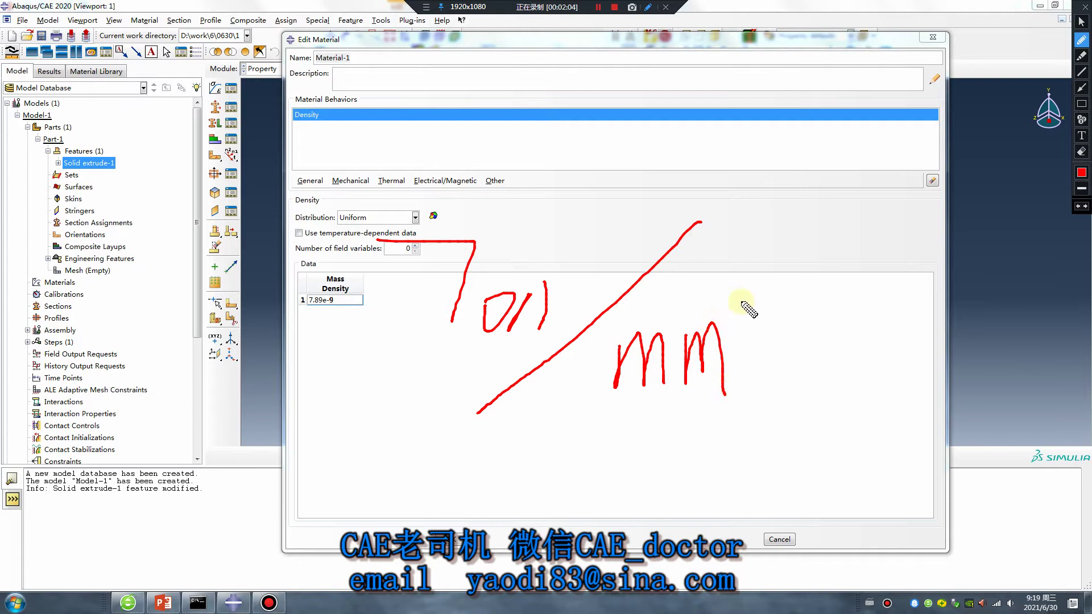
pyautogui.moveTo(723, 288)
pyautogui.mouseDown()
pyautogui.moveTo(749, 287)
pyautogui.moveTo(735, 299)
pyautogui.moveTo(754, 306)
pyautogui.moveTo(727, 317)
pyautogui.mouseUp()
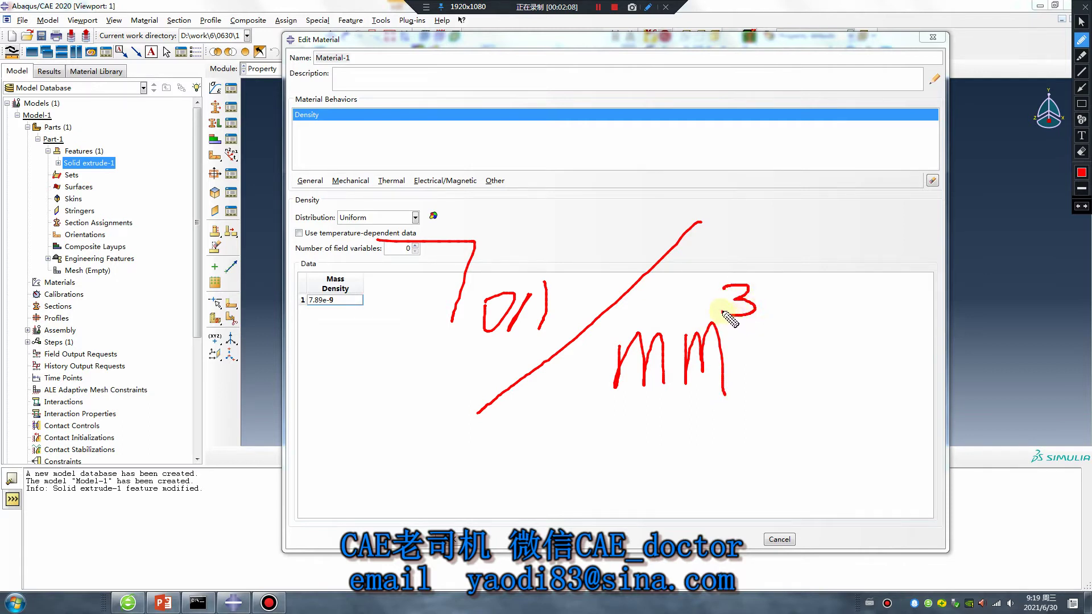
pyautogui.moveTo(379, 227)
pyautogui.mouseDown()
pyautogui.moveTo(624, 179)
pyautogui.moveTo(761, 352)
pyautogui.moveTo(556, 404)
pyautogui.moveTo(398, 225)
pyautogui.mouseUp()
pyautogui.press('Escape')
# Add isotropic elasticity to the material with Young's modulus 2e5 and Poisson's ratio 0.3
pyautogui.click(351, 181)
pyautogui.moveTo(373, 197)
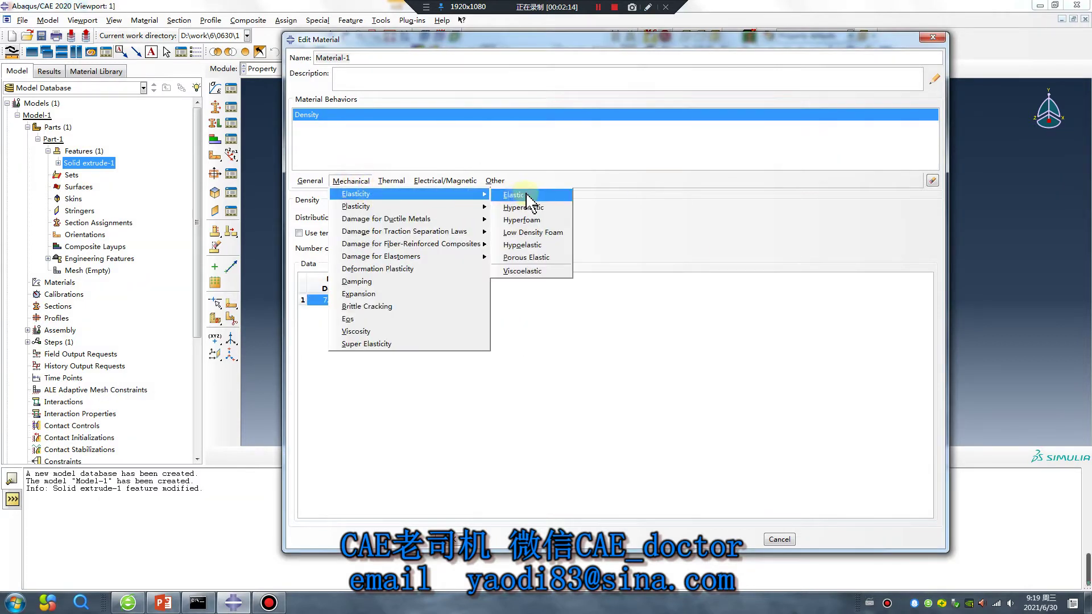
pyautogui.click(515, 193)
pyautogui.click(333, 346)
pyautogui.write('2e5')
pyautogui.click(396, 348)
pyautogui.write('0.3')
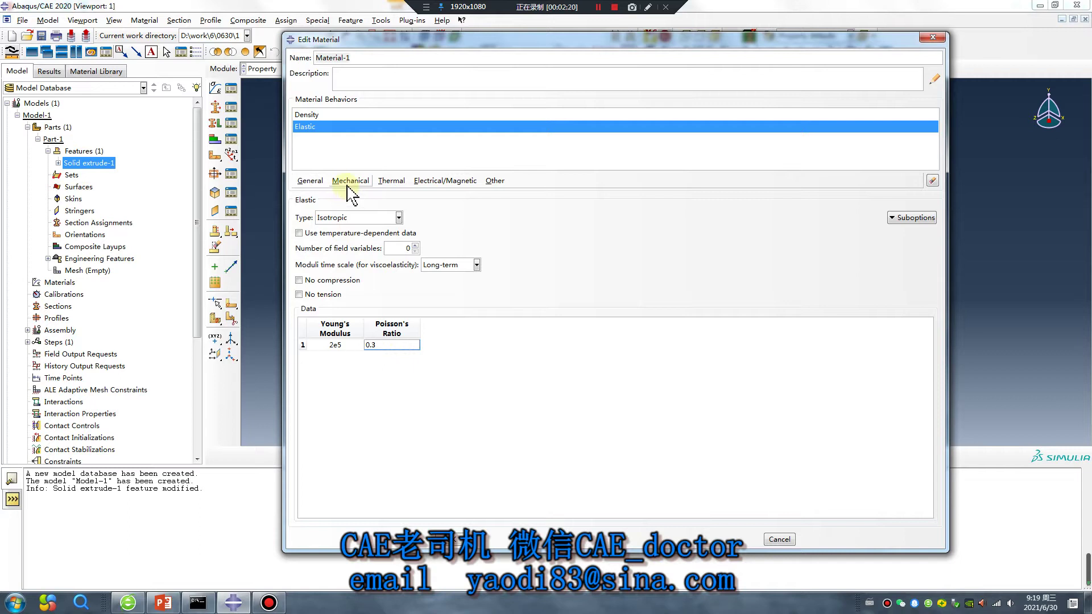
# Add isotropic thermal conductivity to the material with a value of 46
pyautogui.click(352, 182)
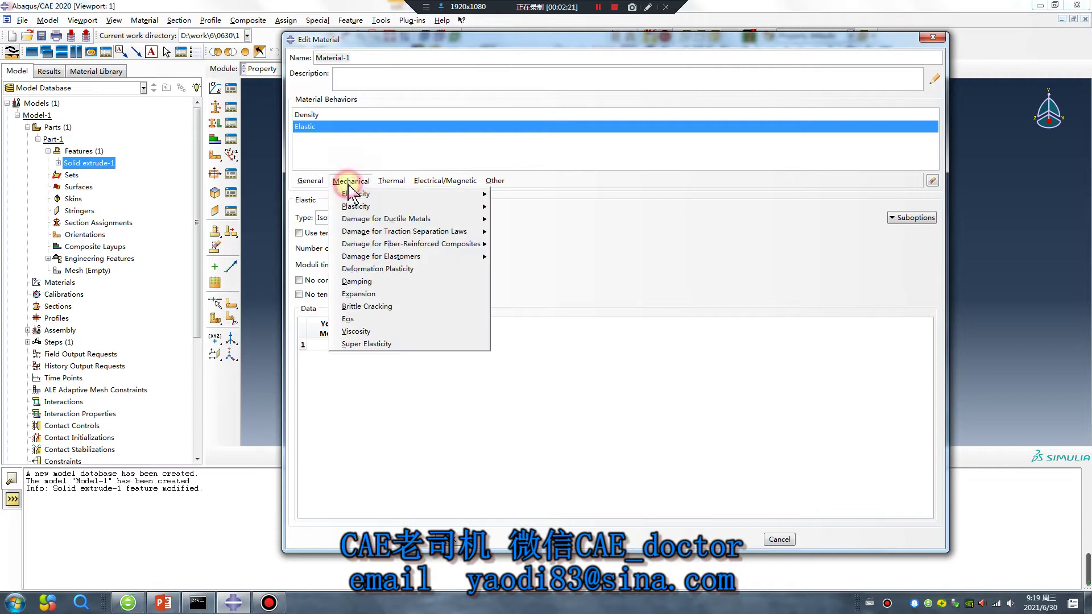
pyautogui.moveTo(392, 182)
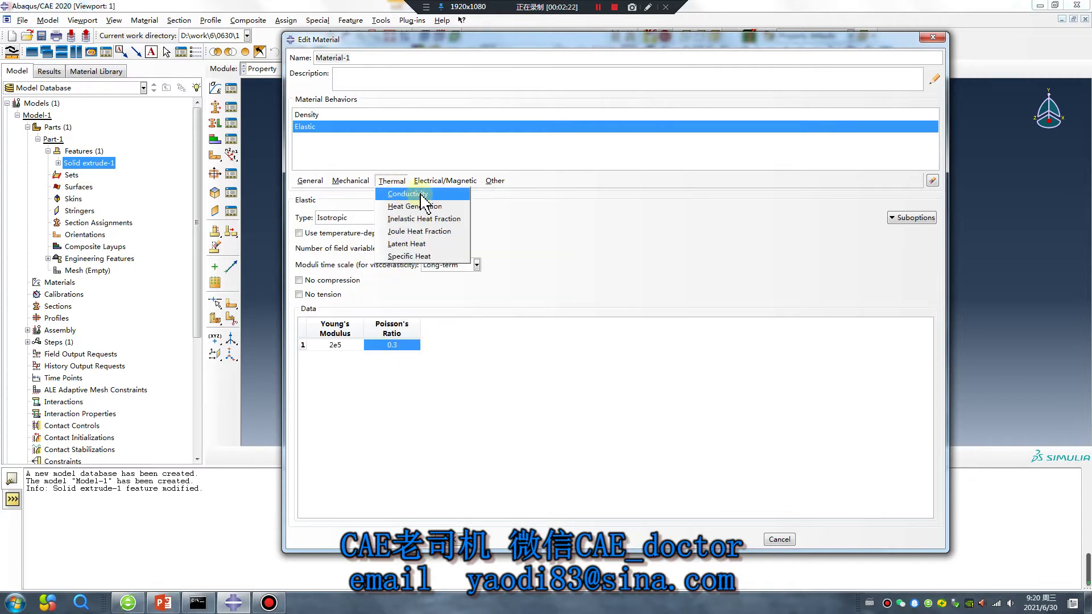
pyautogui.click(439, 195)
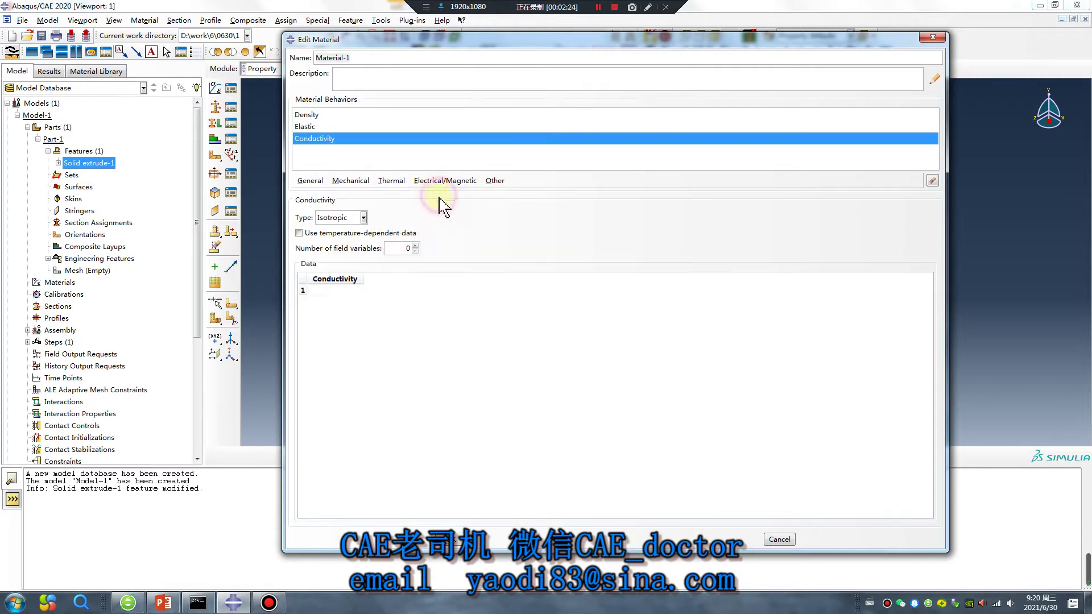
pyautogui.click(335, 291)
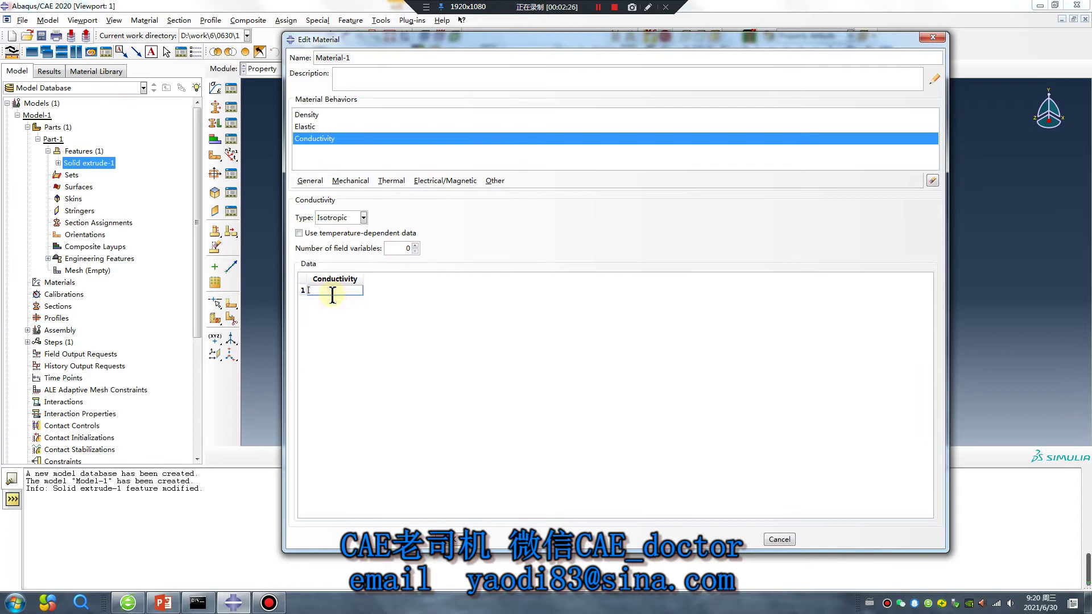
pyautogui.click(392, 181)
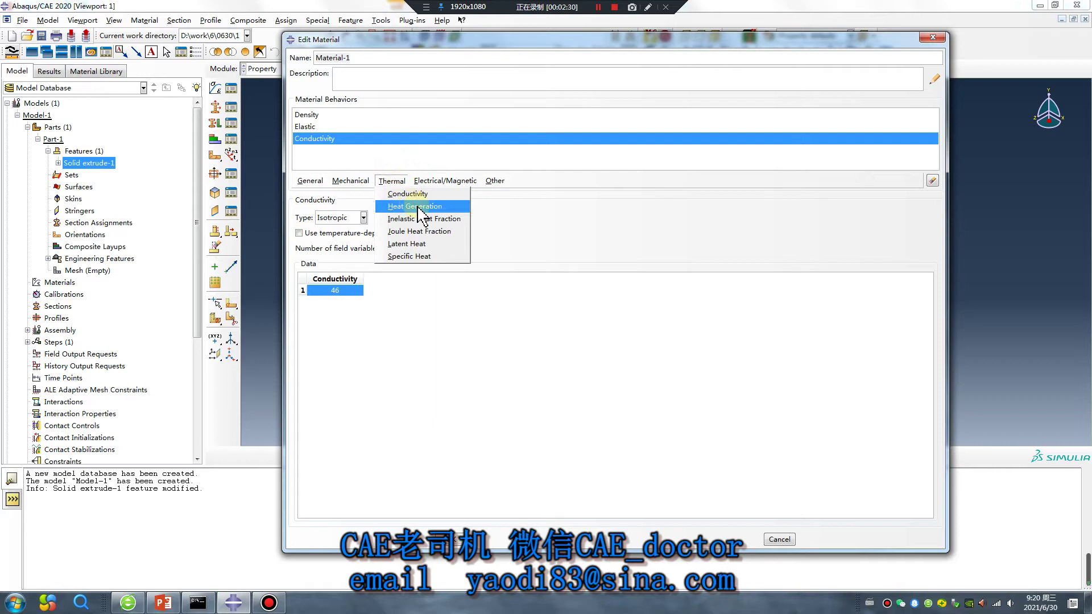
pyautogui.click(438, 210)
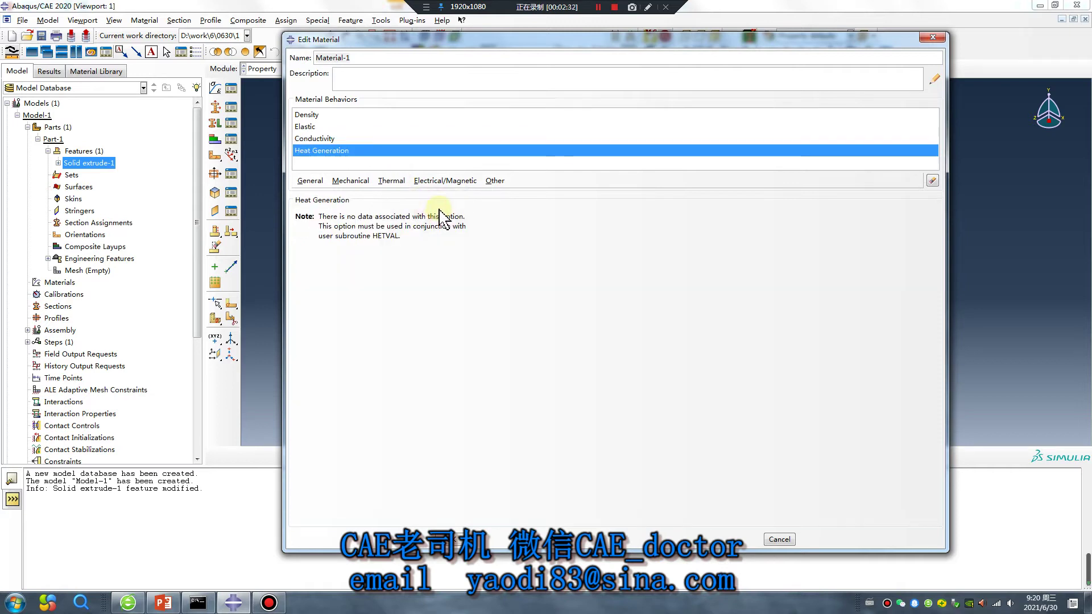
pyautogui.click(933, 181)
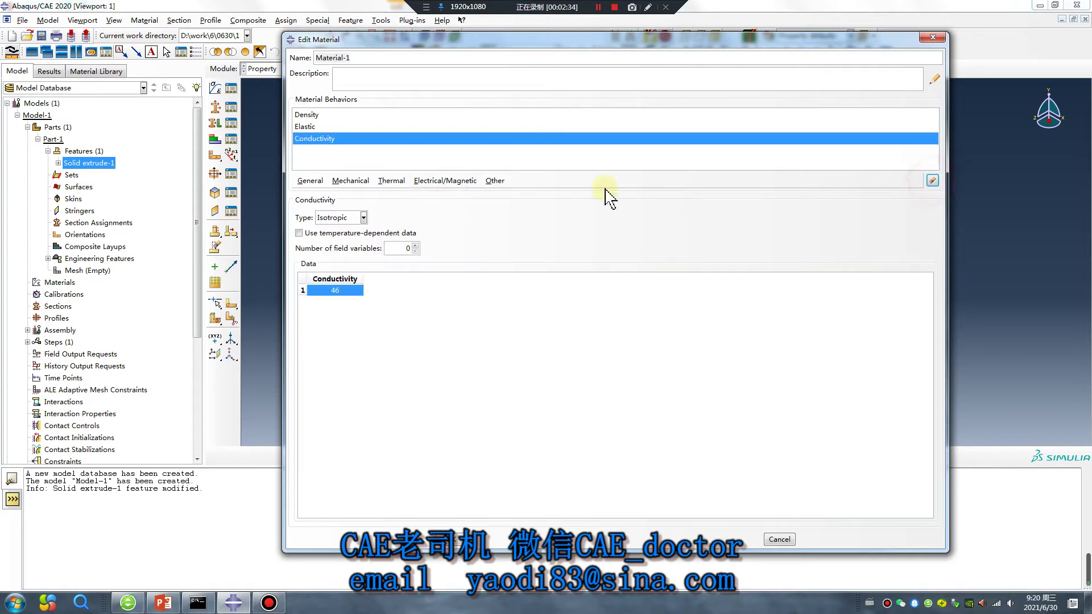
# Add constant-volume specific heat to the material with a value of 360e6
pyautogui.click(392, 181)
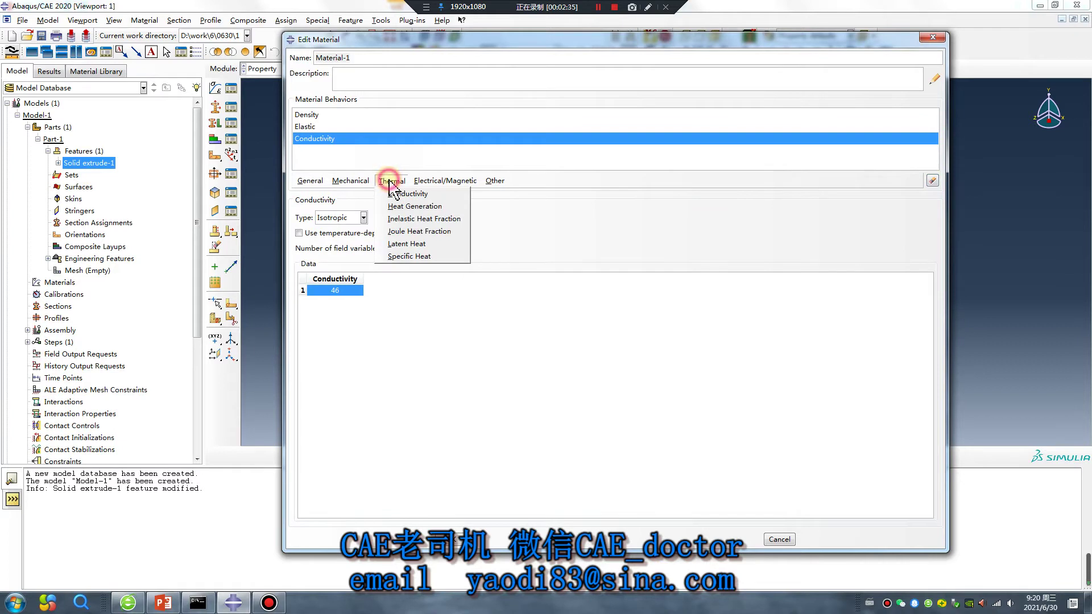
pyautogui.click(407, 258)
pyautogui.click(352, 297)
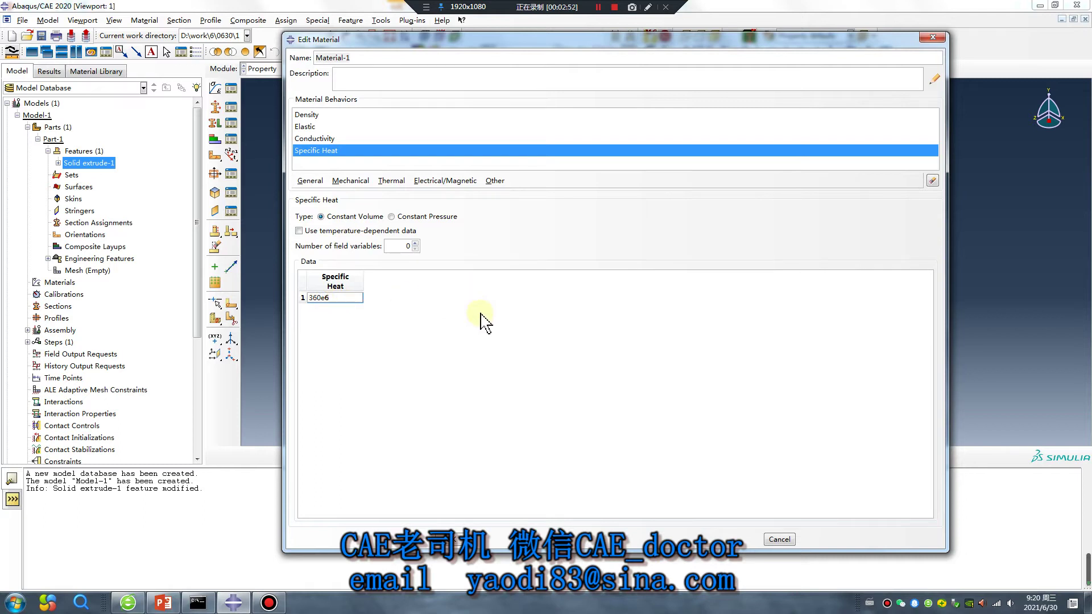
pyautogui.click(326, 297)
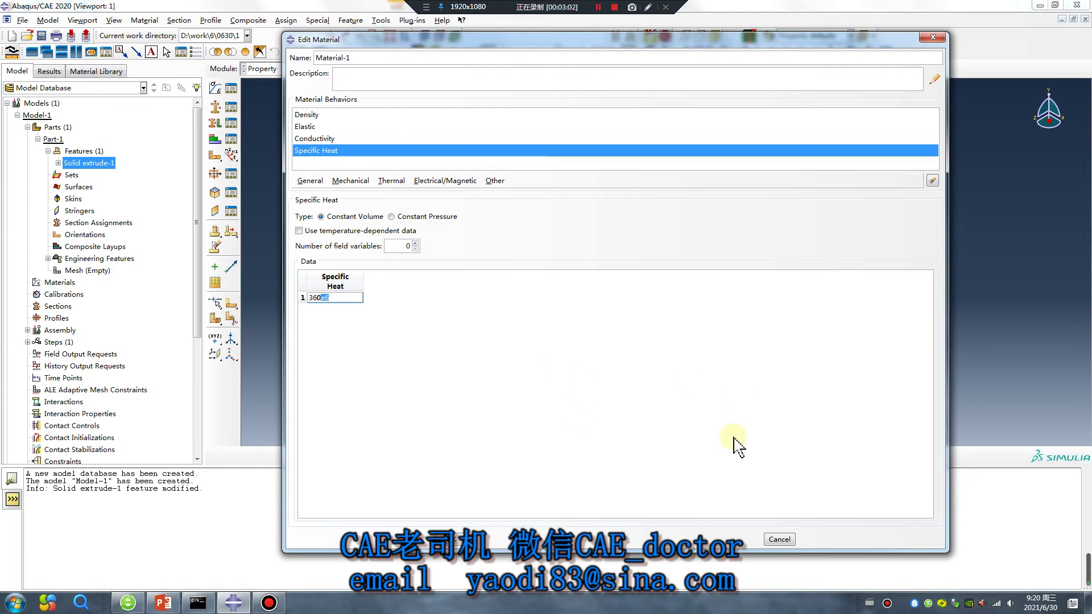
pyautogui.click(316, 298)
pyautogui.moveTo(321, 298); pyautogui.dragTo(308, 297)
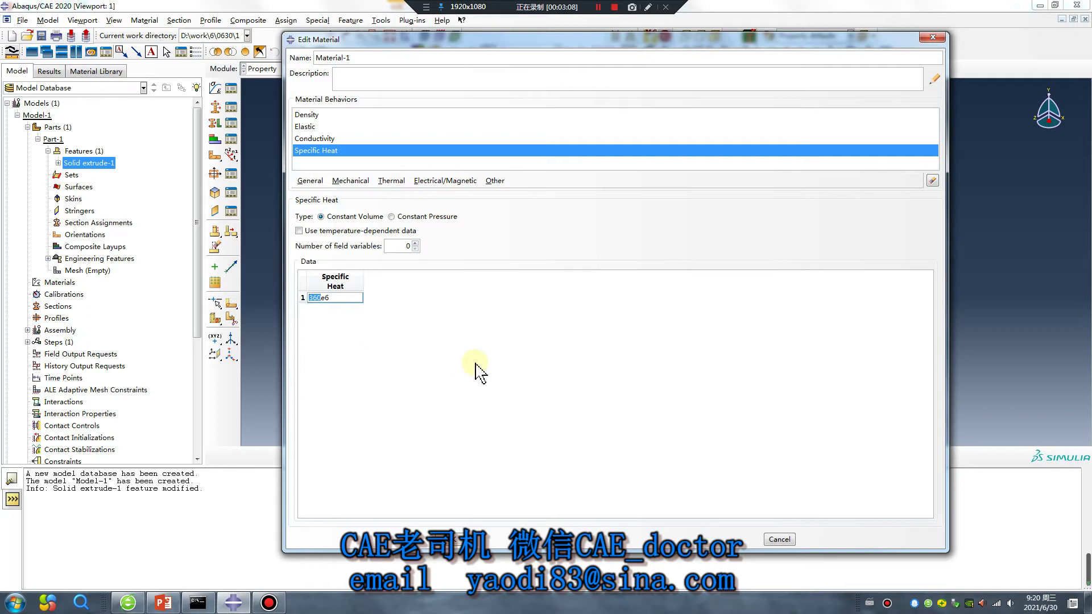
pyautogui.press('Return')
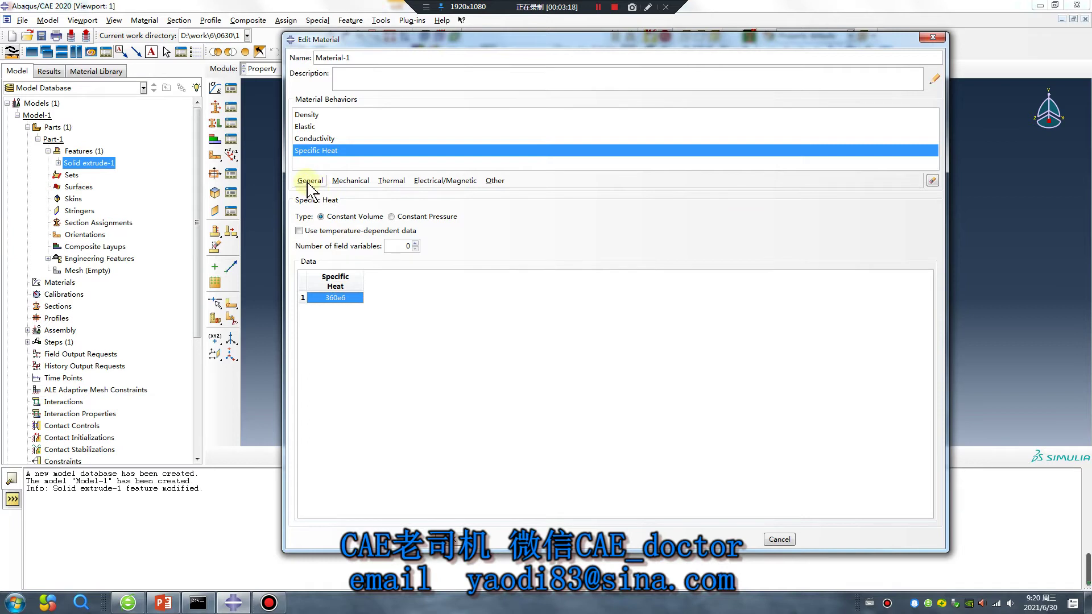
# Review the material's density, elastic, conductivity and specific heat definitions, and save the material
pyautogui.click(320, 153)
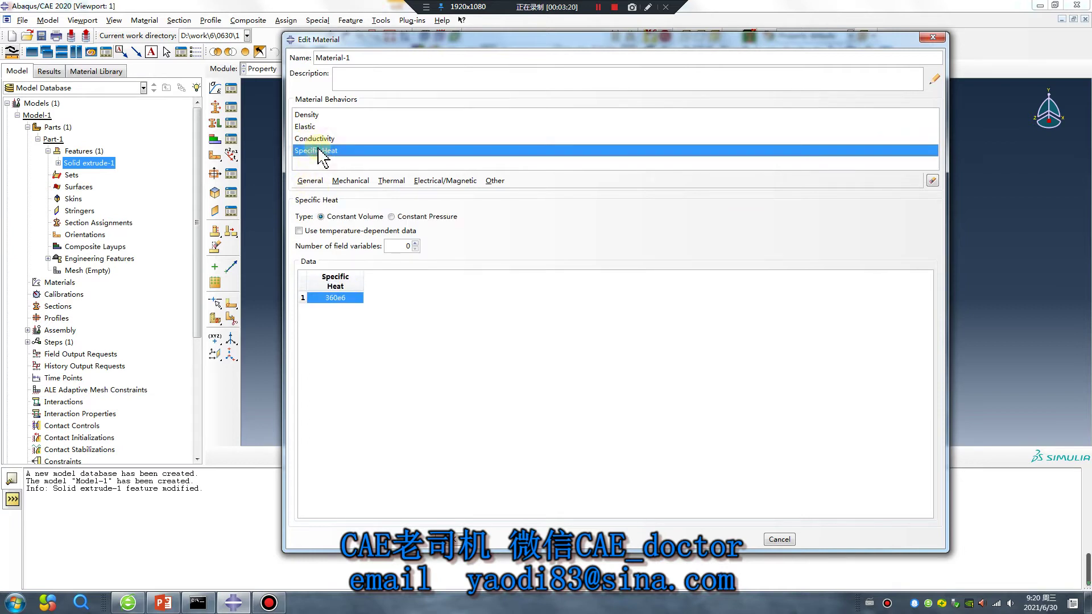
pyautogui.click(314, 126)
pyautogui.click(310, 115)
pyautogui.click(315, 126)
pyautogui.click(317, 138)
pyautogui.click(319, 150)
pyautogui.click(458, 539)
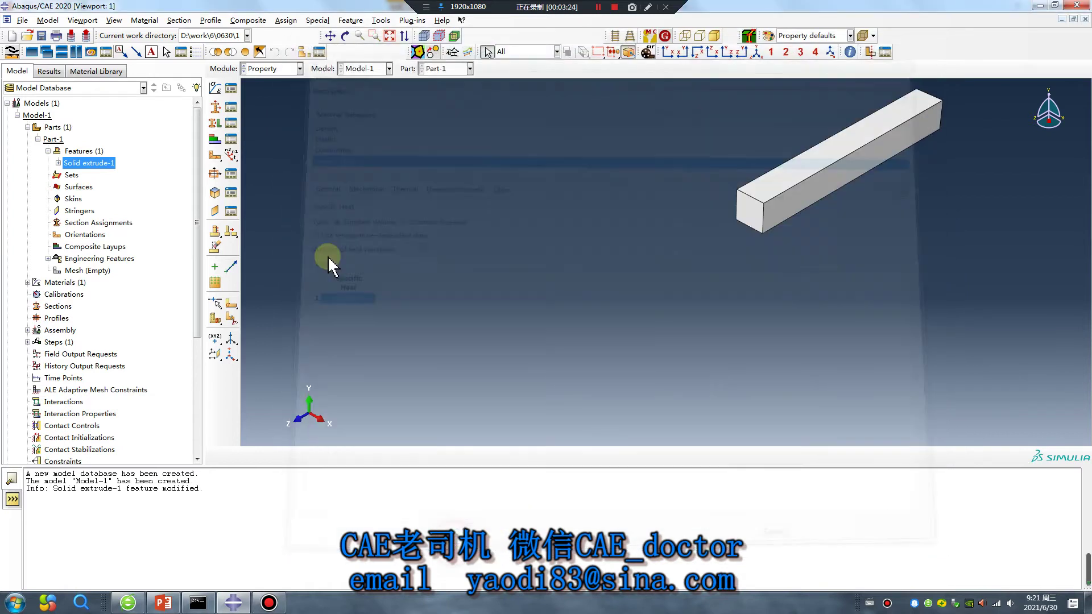
# Create a solid homogeneous section that uses Material-1
pyautogui.click(215, 107)
pyautogui.click(41, 199)
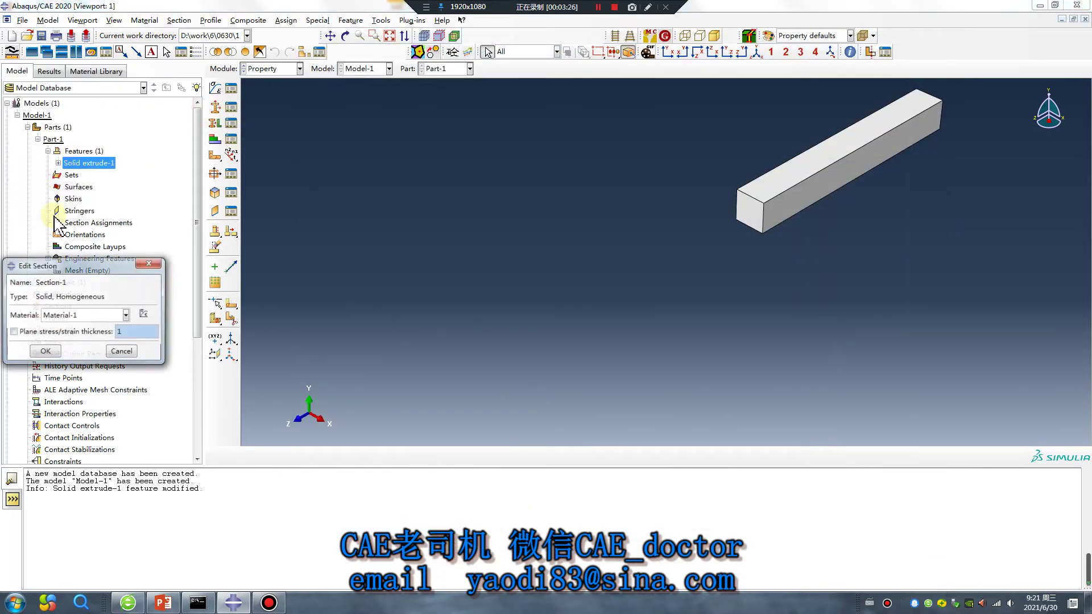
pyautogui.click(46, 351)
# Assign Section-1 to the entire bar, creating the region set Set-1
pyautogui.click(215, 123)
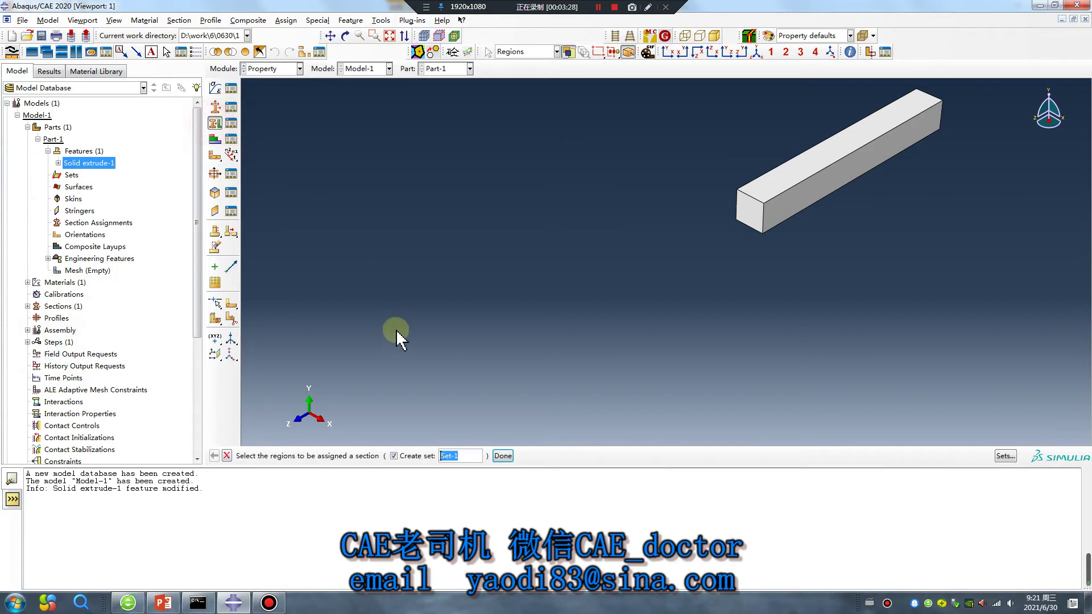
pyautogui.scroll(3, 400, 331)
pyautogui.moveTo(575, 172); pyautogui.dragTo(871, 330)
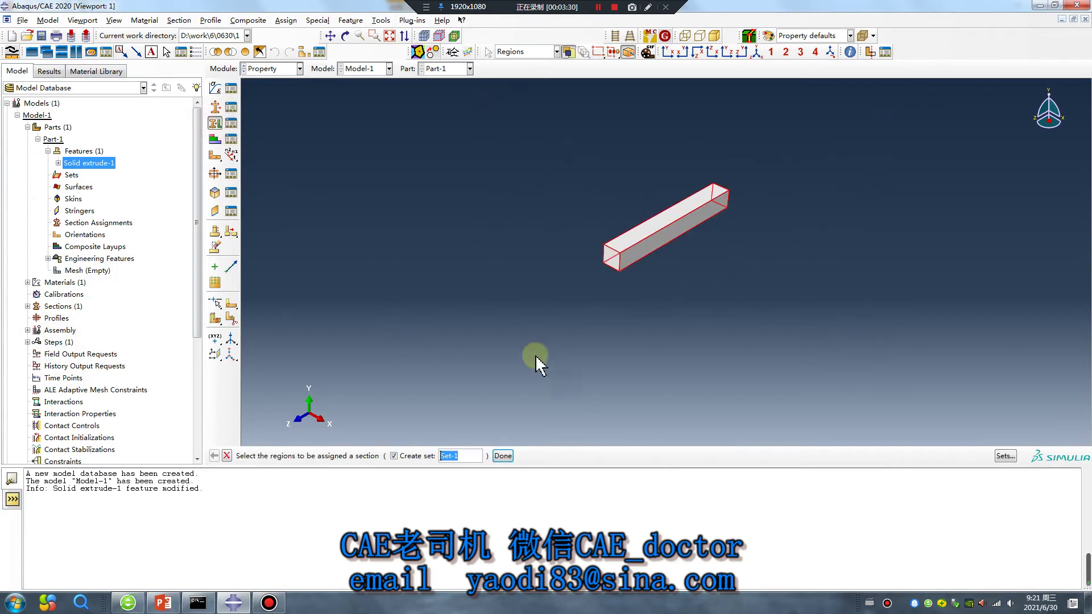
pyautogui.click(502, 456)
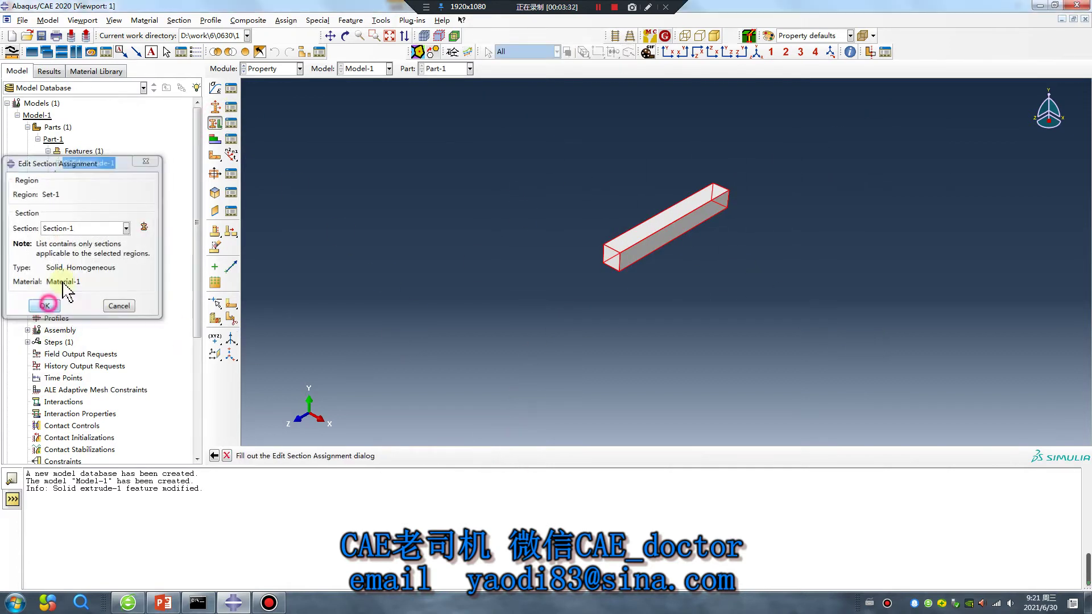
pyautogui.click(51, 306)
# Create an instance of the bar part in the Assembly module
pyautogui.click(271, 68)
pyautogui.click(262, 99)
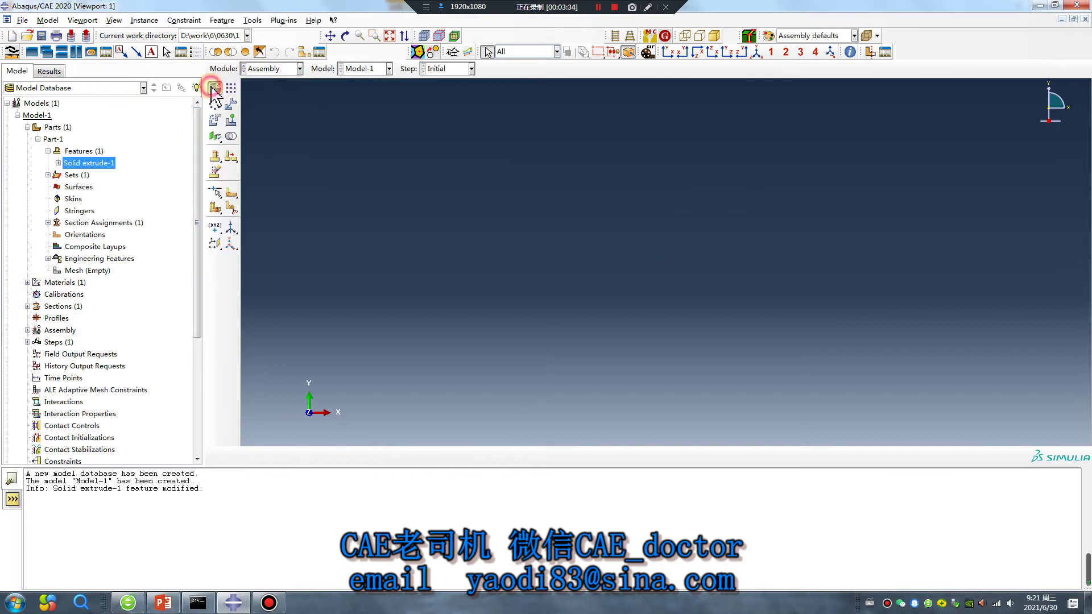
pyautogui.click(215, 88)
pyautogui.click(33, 366)
# In the Step module, create a transient heat transfer step after Initial with a time period of 1000
pyautogui.click(272, 68)
pyautogui.click(259, 116)
pyautogui.click(215, 87)
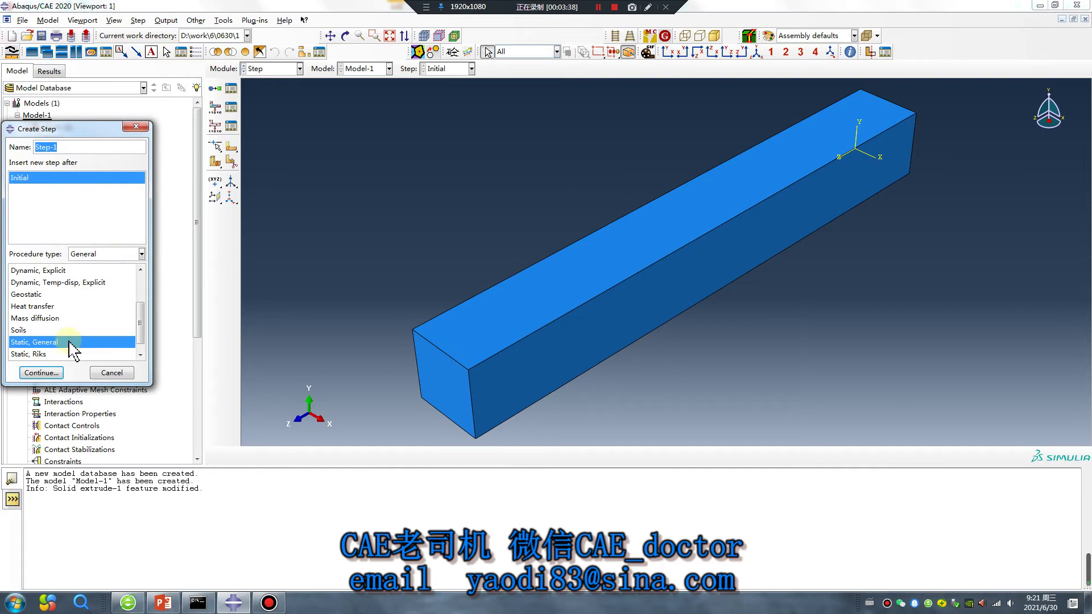
pyautogui.click(30, 306)
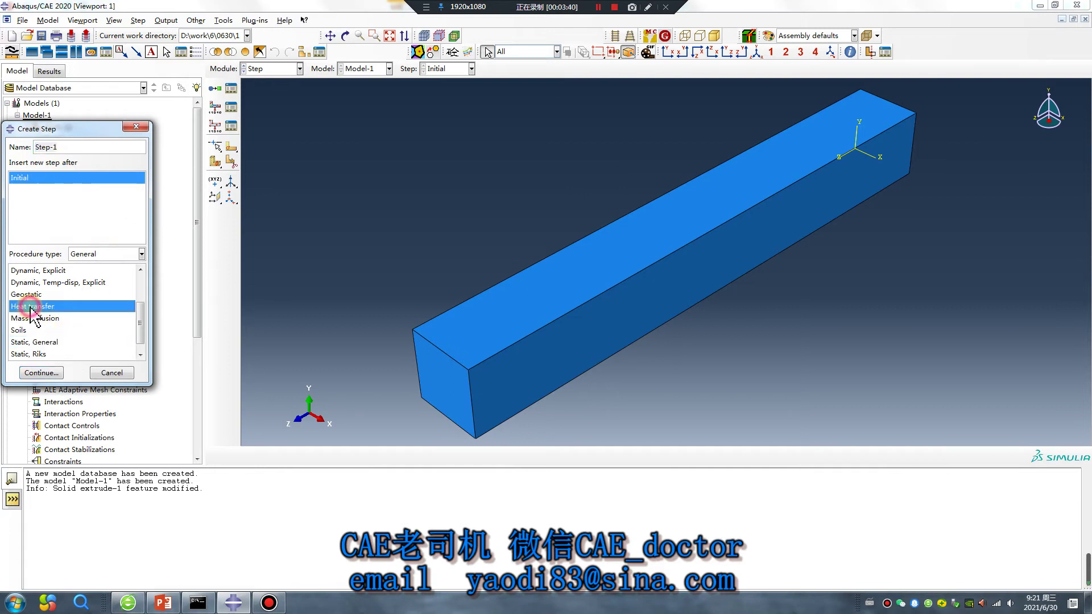
pyautogui.click(41, 373)
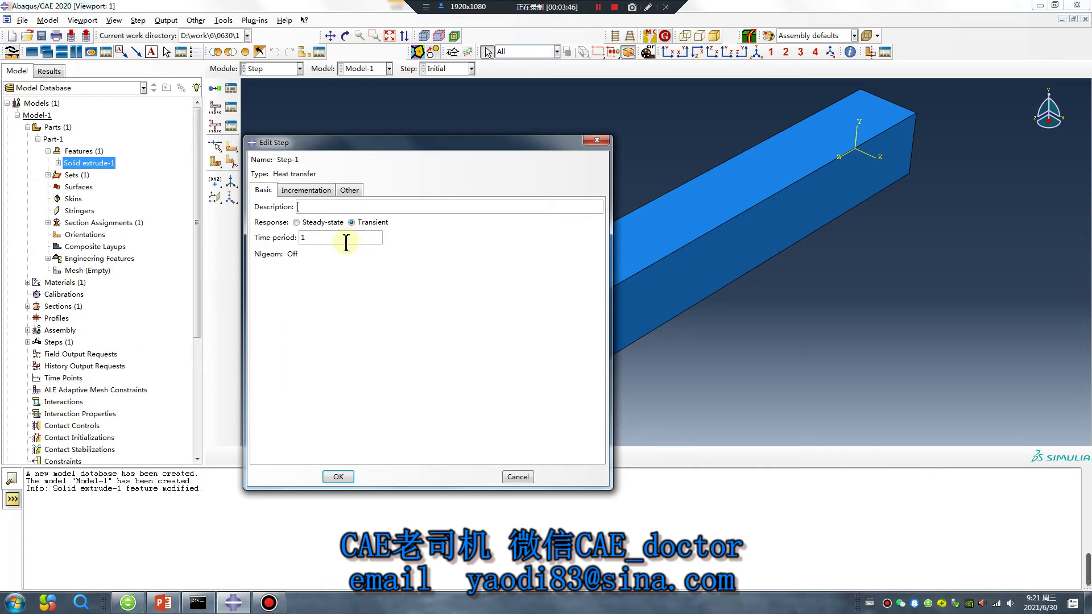
pyautogui.moveTo(322, 238); pyautogui.dragTo(293, 245)
# Set the step's maximum temperature change to 10, initial increment to 0.1, maximum increment to 100 and number of increments to 10000
pyautogui.click(307, 189)
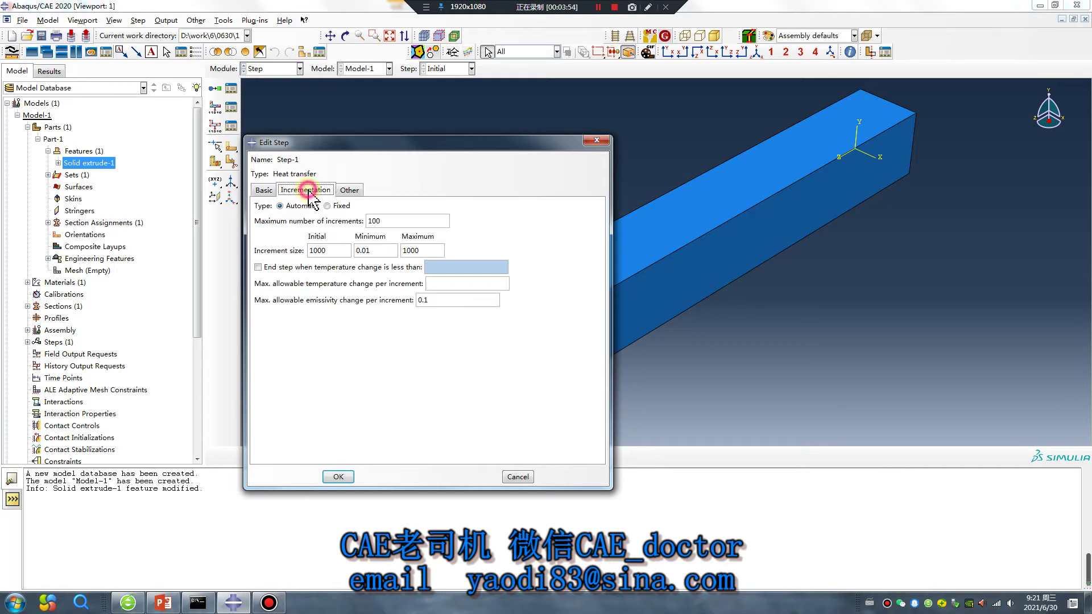
pyautogui.click(444, 284)
pyautogui.write('10')
pyautogui.doubleClick(316, 251)
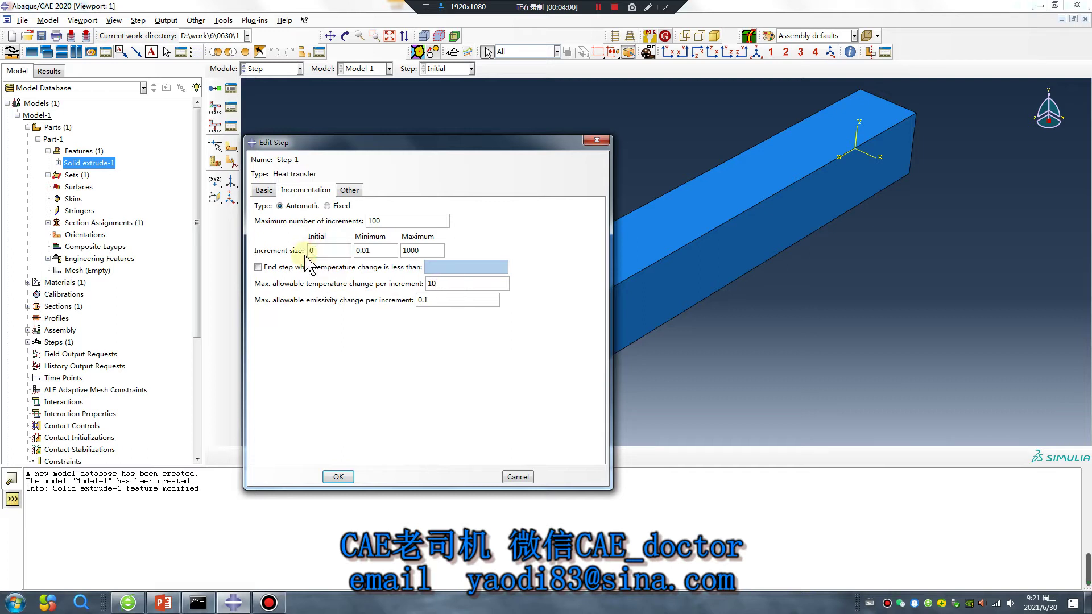
pyautogui.doubleClick(424, 251)
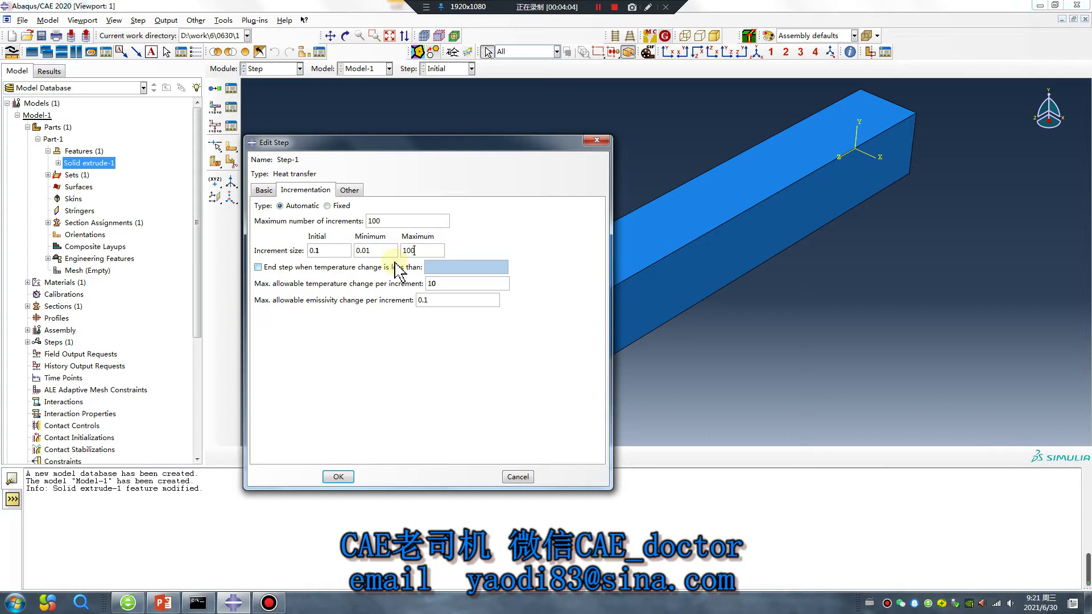
pyautogui.click(368, 251)
pyautogui.click(384, 222)
pyautogui.write('00')
pyautogui.click(338, 476)
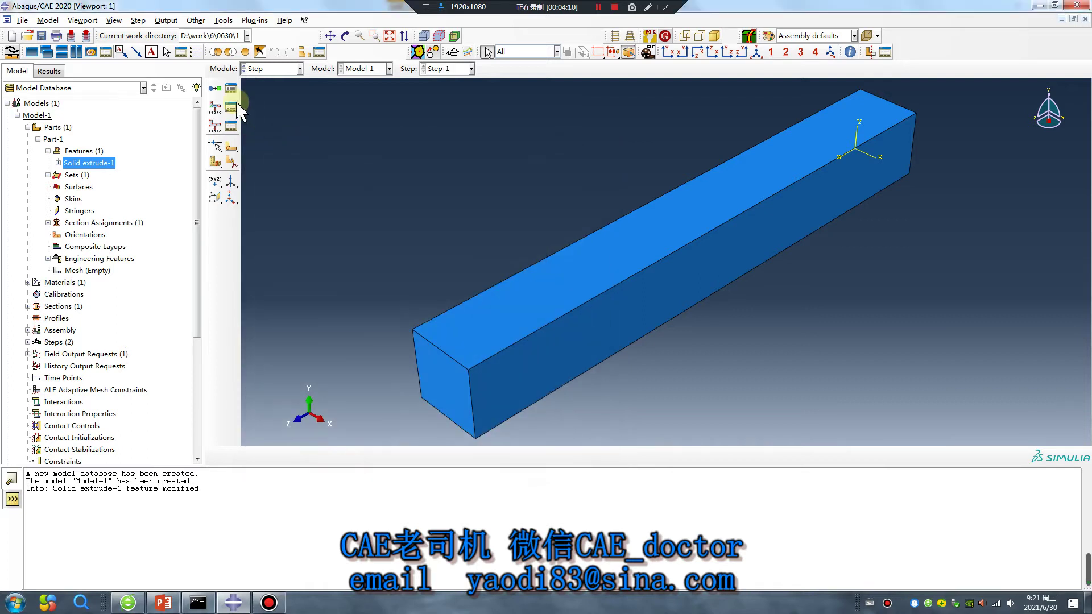
# In the Mesh module, switch to the part and mesh the bar with the default global seed size
pyautogui.click(268, 69)
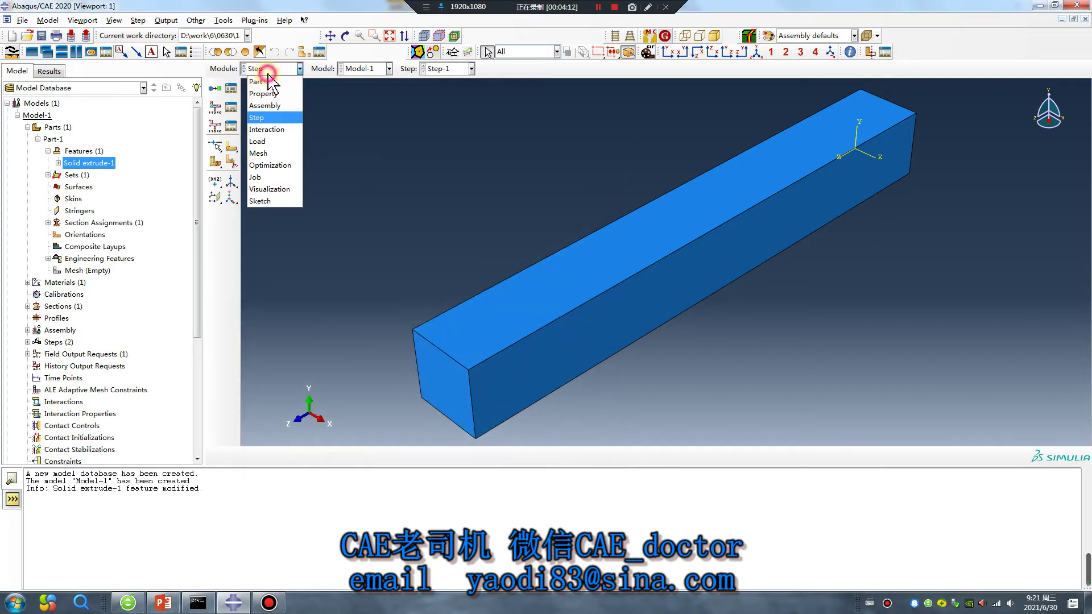
pyautogui.click(276, 153)
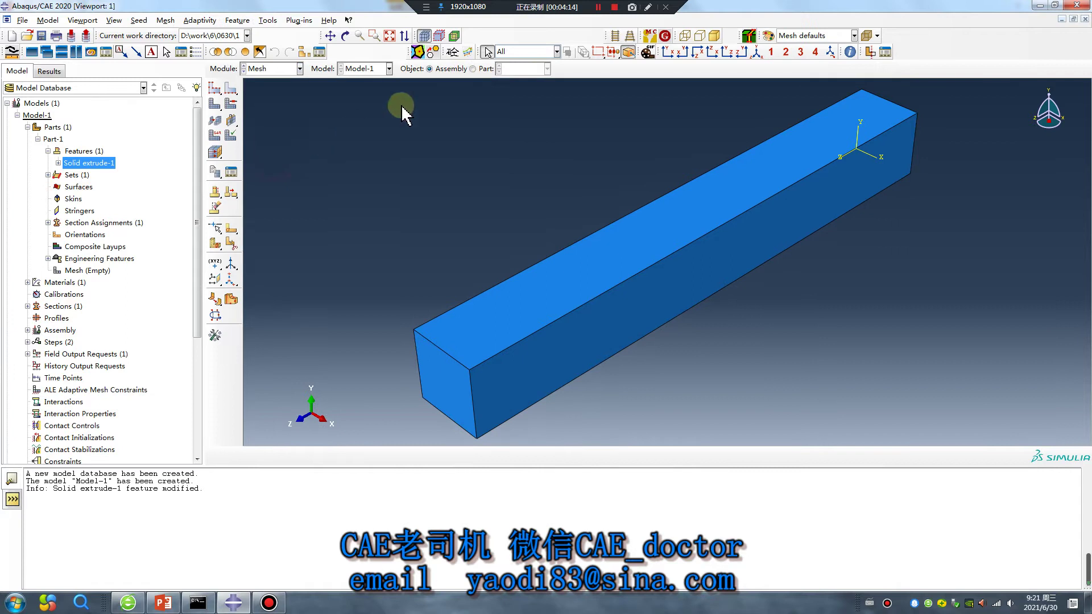
pyautogui.click(482, 68)
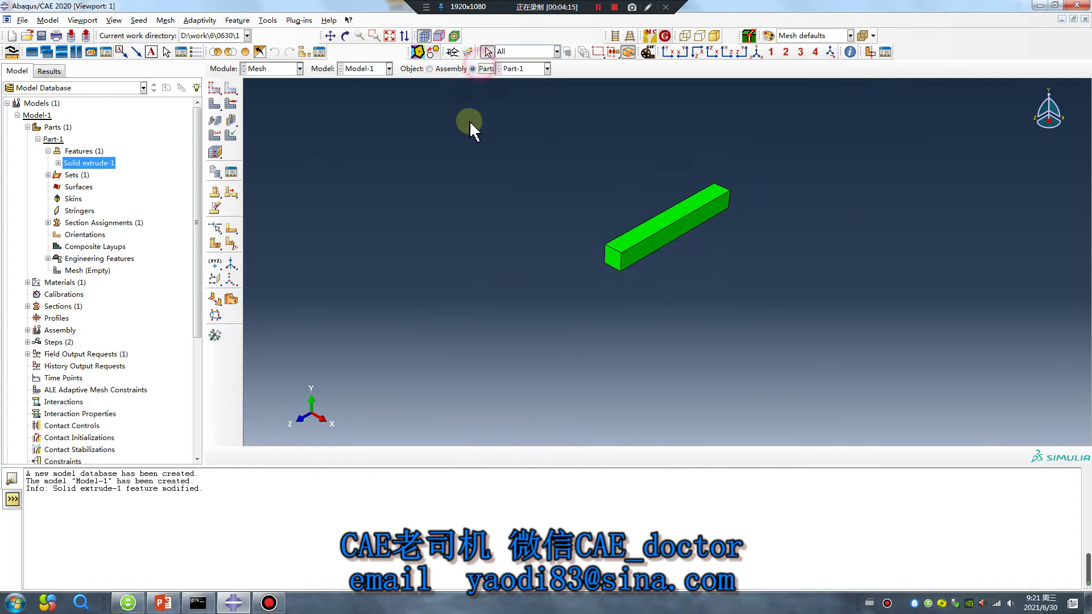
pyautogui.click(214, 104)
pyautogui.click(319, 456)
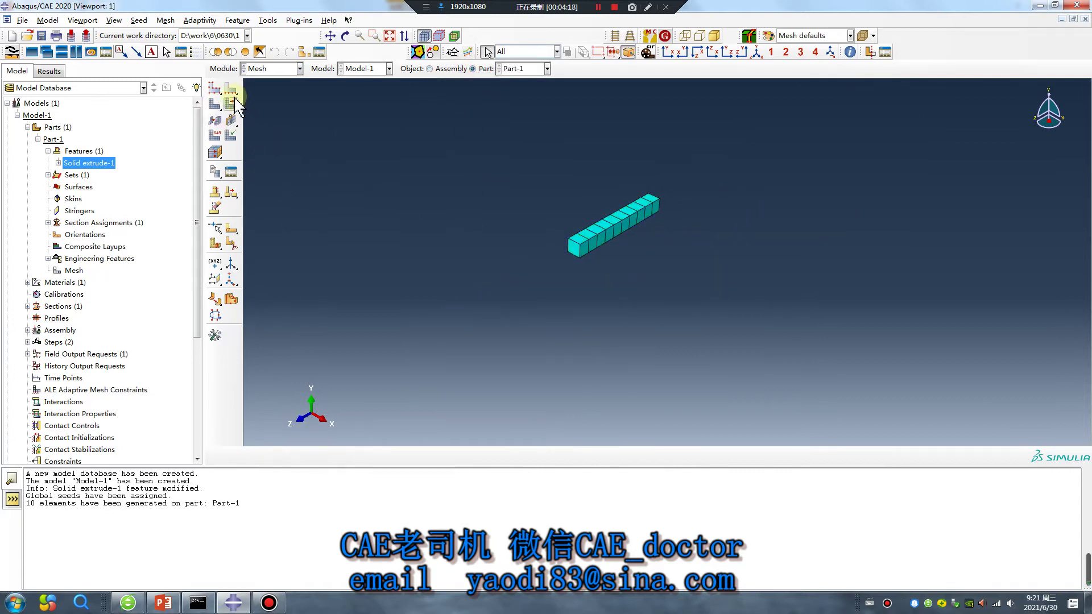
# Reseed the bar with an approximate global size of 2 and regenerate its mesh
pyautogui.click(215, 87)
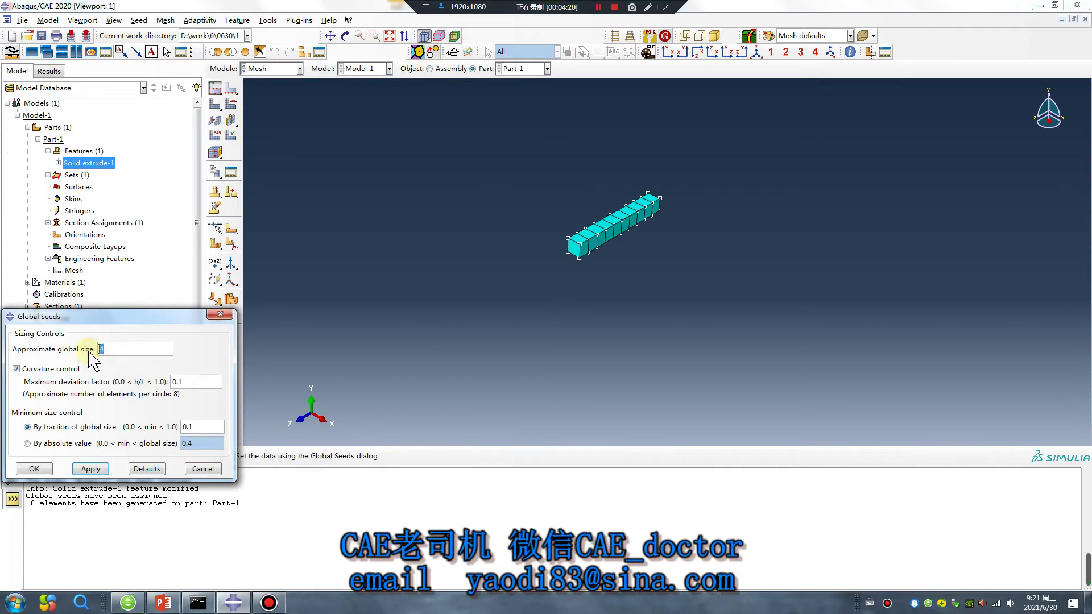
pyautogui.write('2')
pyautogui.click(90, 469)
pyautogui.click(74, 159)
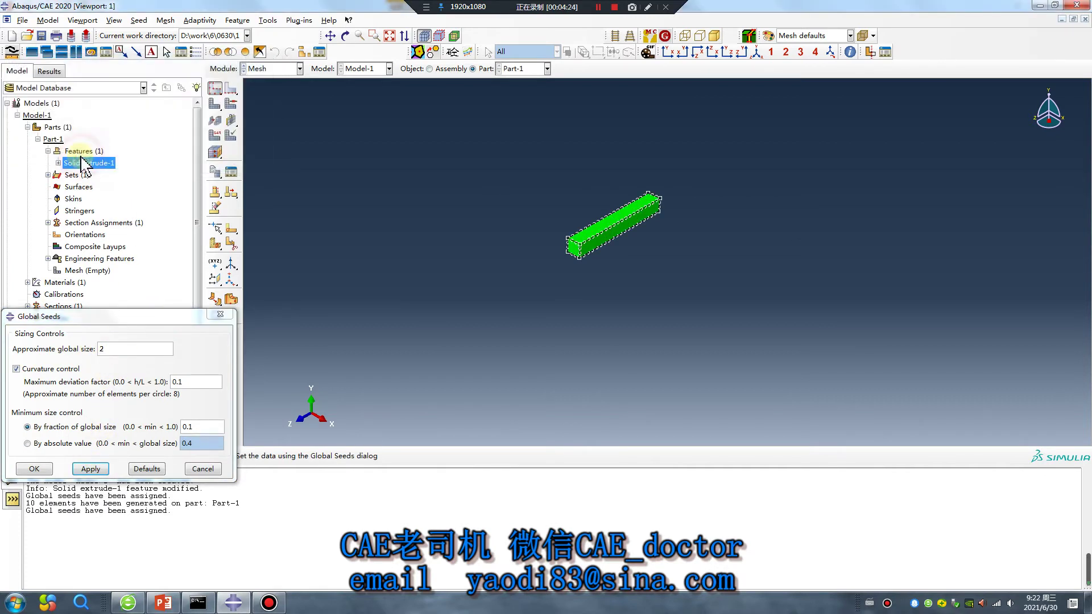
pyautogui.click(49, 469)
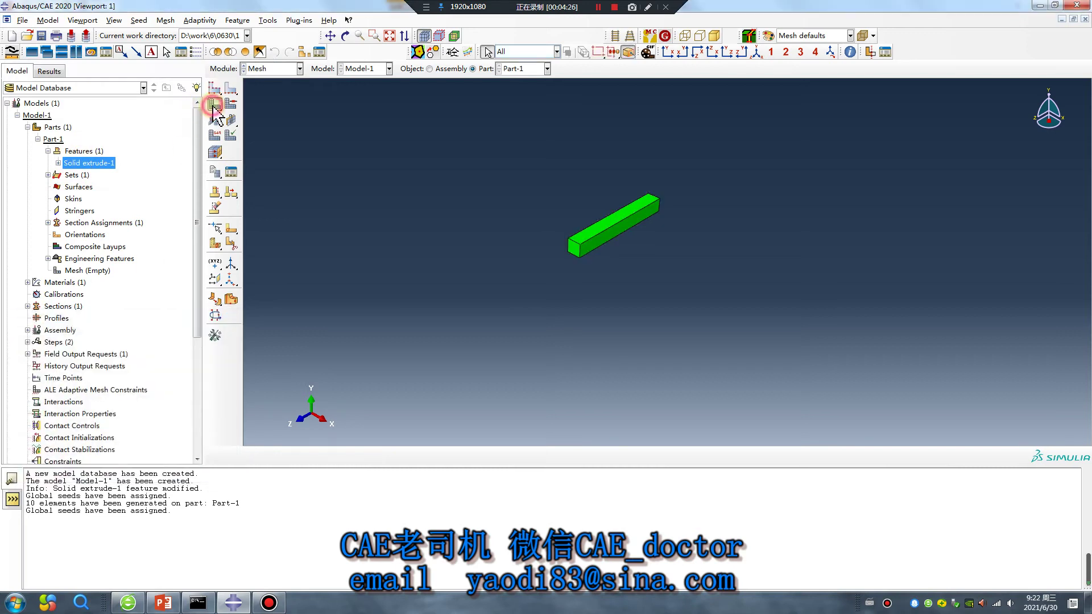
pyautogui.click(215, 135)
pyautogui.click(315, 455)
# Assign the standard linear Heat Transfer element type DC3D8 to the whole bar
pyautogui.click(215, 135)
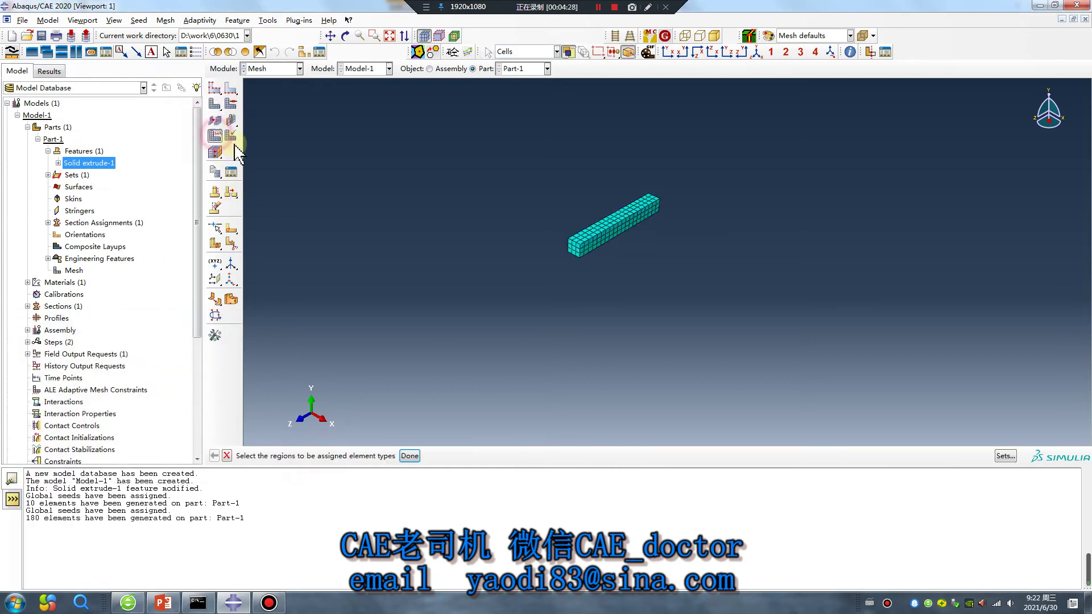
pyautogui.moveTo(499, 136); pyautogui.dragTo(669, 347)
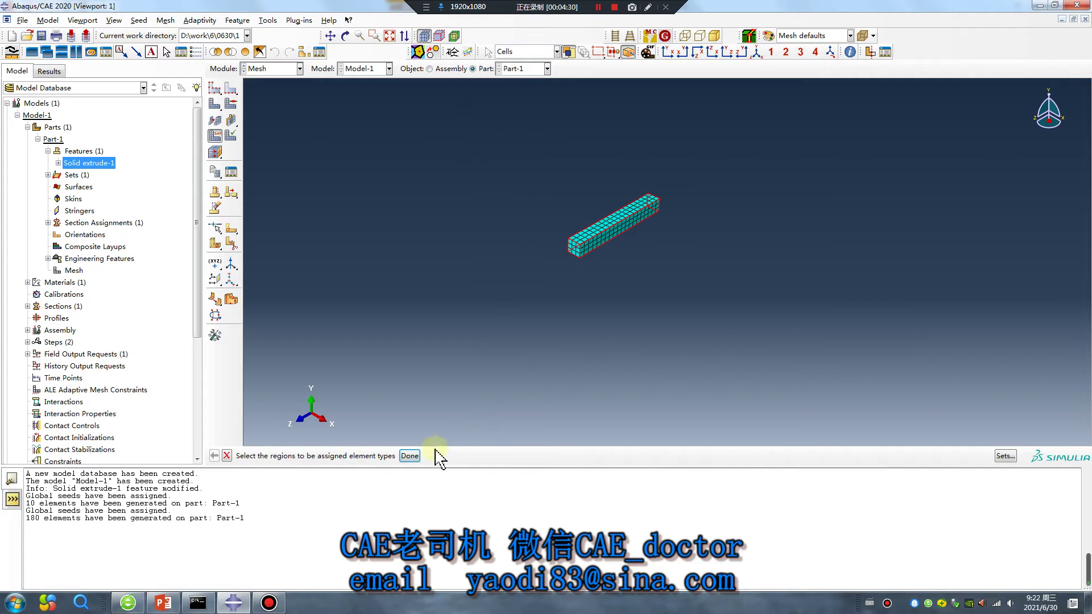
pyautogui.click(410, 455)
pyautogui.scroll(-3, 149, 128)
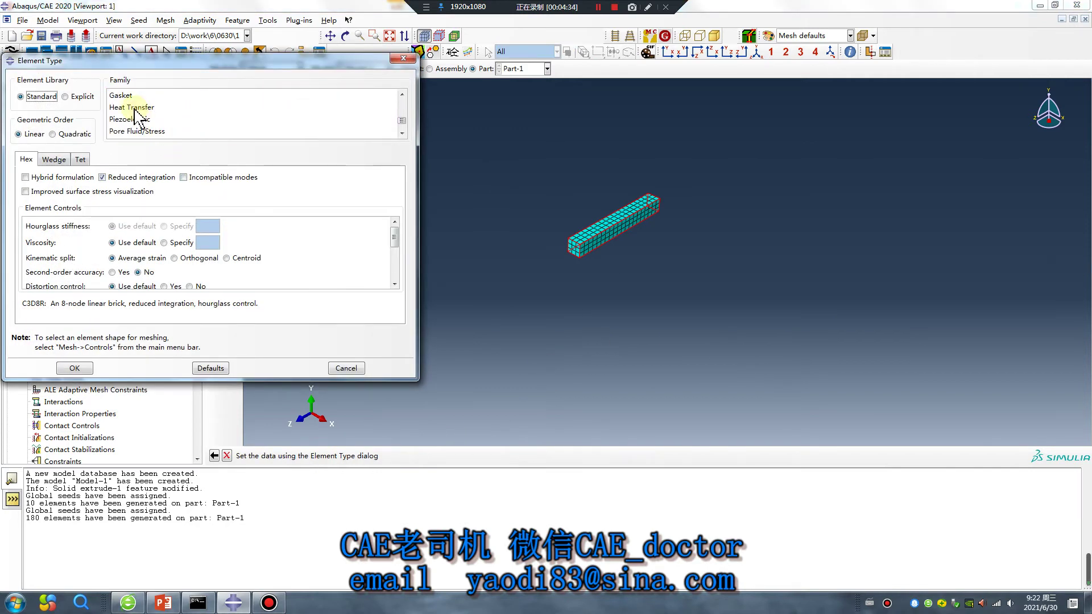
pyautogui.click(136, 108)
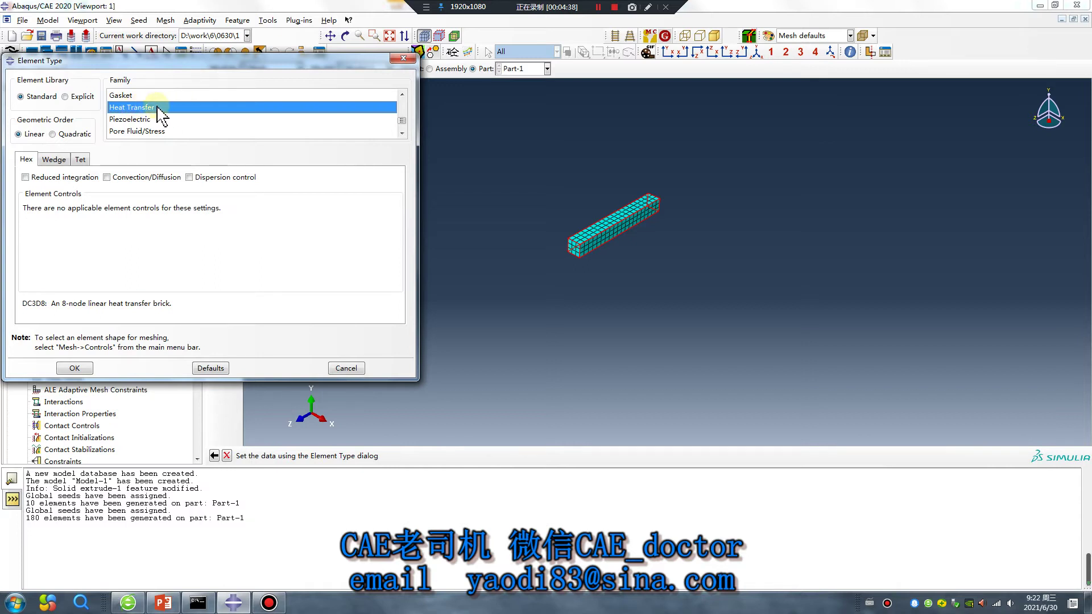
pyautogui.click(75, 368)
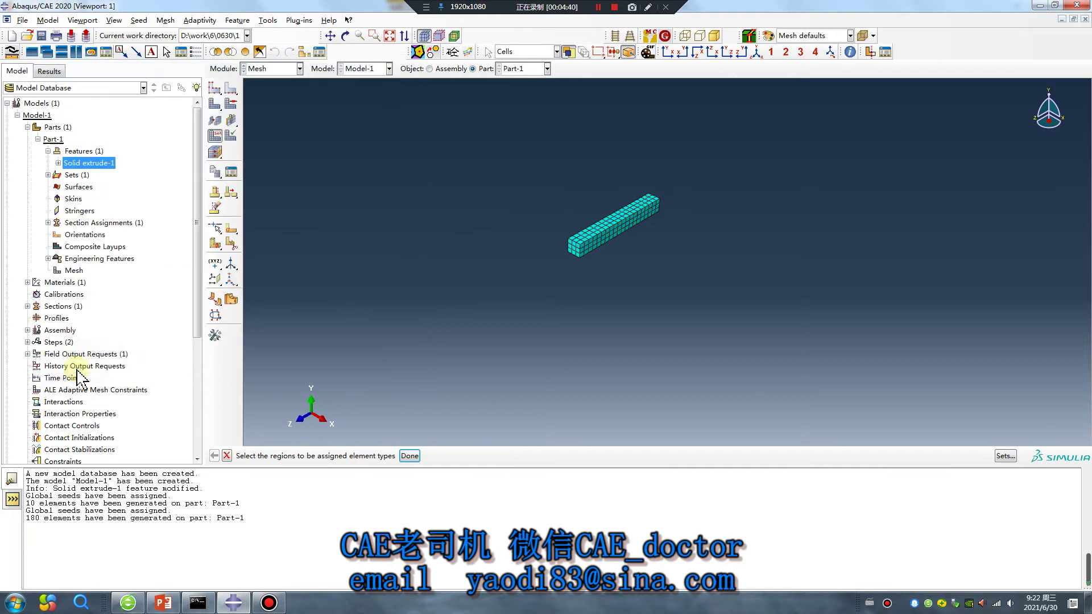
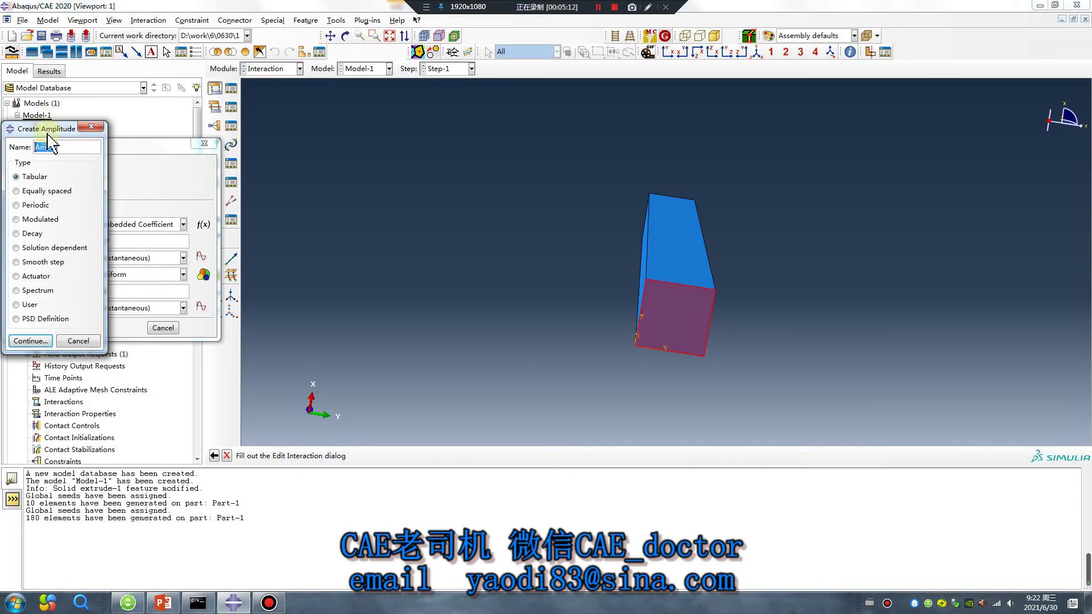
# Create a tabular amplitude and enter its first two time–amplitude points as 0, 0 and 1, 1
pyautogui.click(355, 368)
pyautogui.click(330, 272)
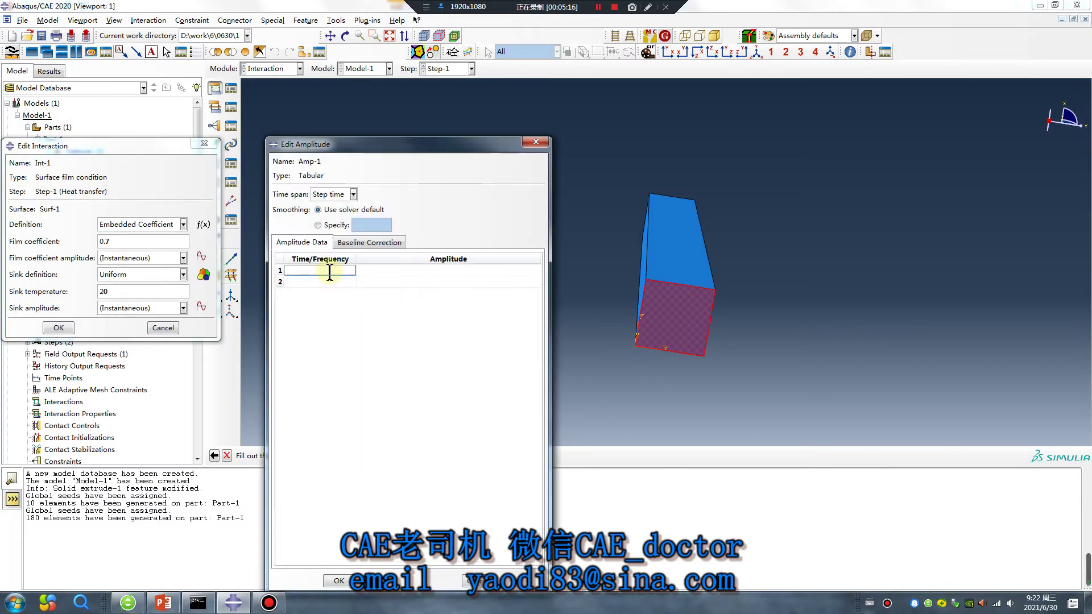
pyautogui.click(397, 270)
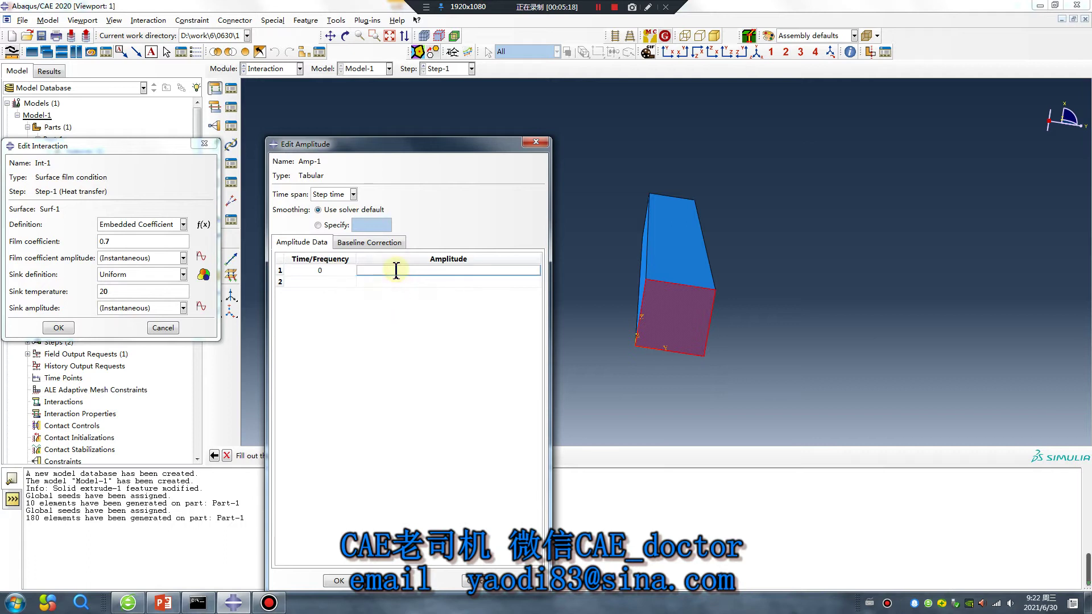
pyautogui.click(337, 282)
pyautogui.write('0.')
pyautogui.press('BackSpace')
pyautogui.press('BackSpace')
pyautogui.write('1')
pyautogui.click(442, 282)
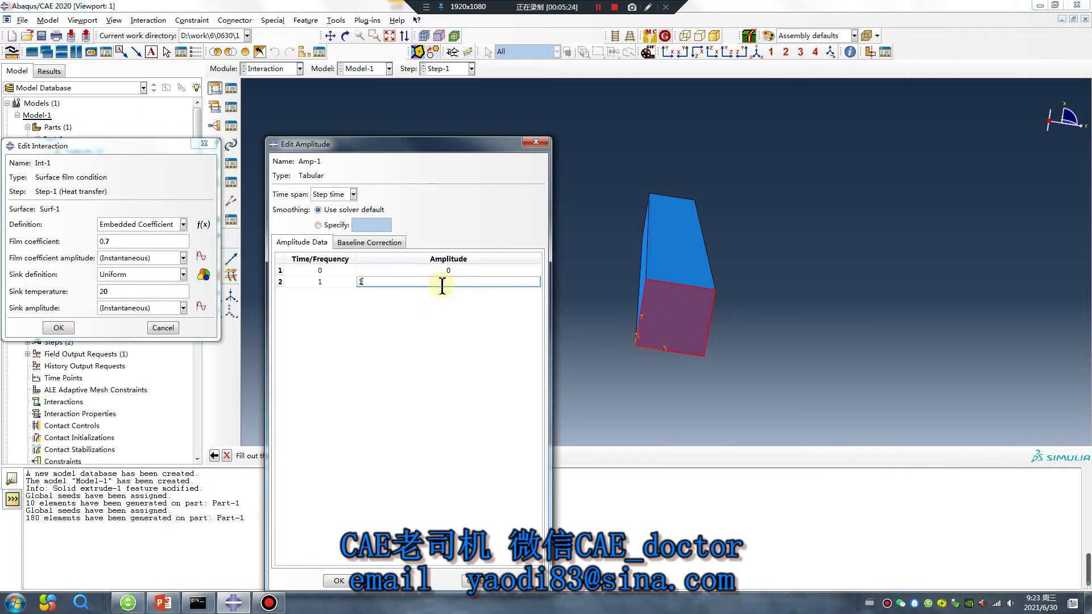
pyautogui.press('Tab')
# Add the amplitude points 10, 10 and 100, 20 plus a final point at time 1000, and save the amplitude
pyautogui.click(453, 293)
pyautogui.write('10')
pyautogui.press('Tab')
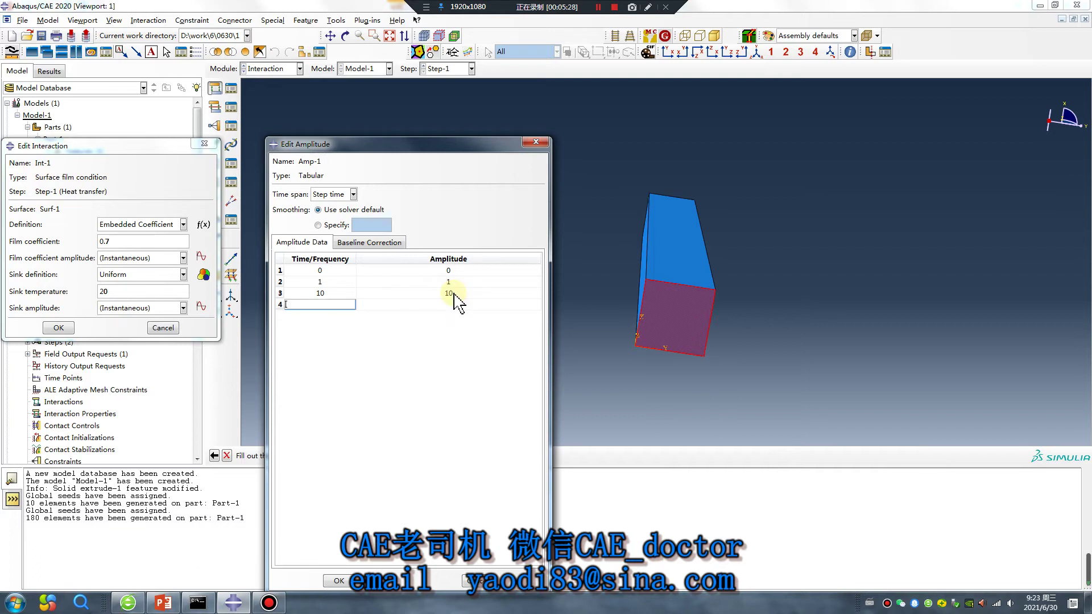
pyautogui.click(455, 307)
pyautogui.write('20')
pyautogui.press('Tab')
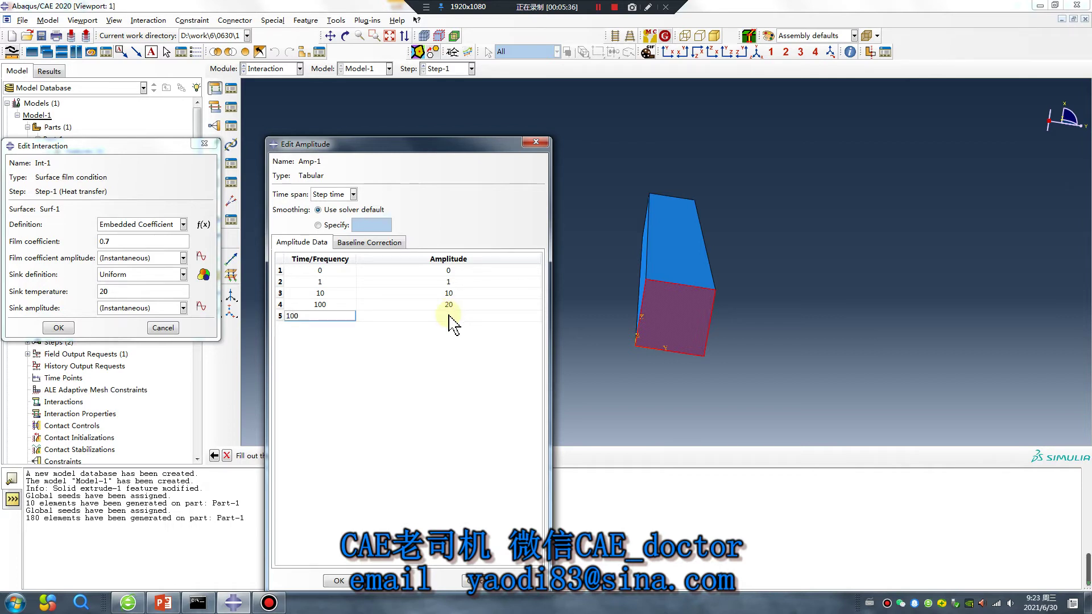
pyautogui.click(448, 316)
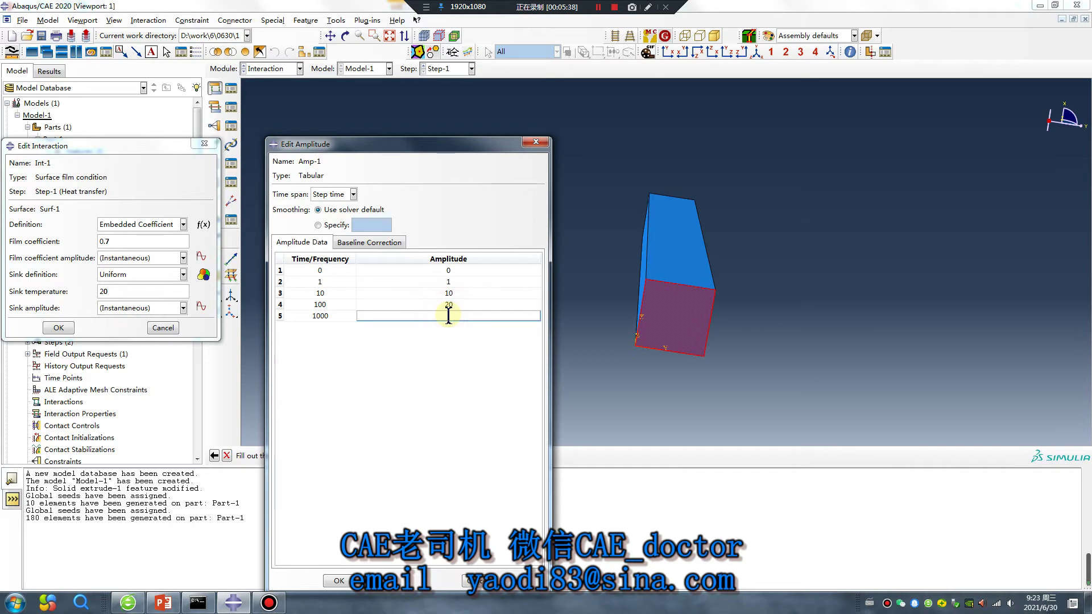
pyautogui.click(465, 305)
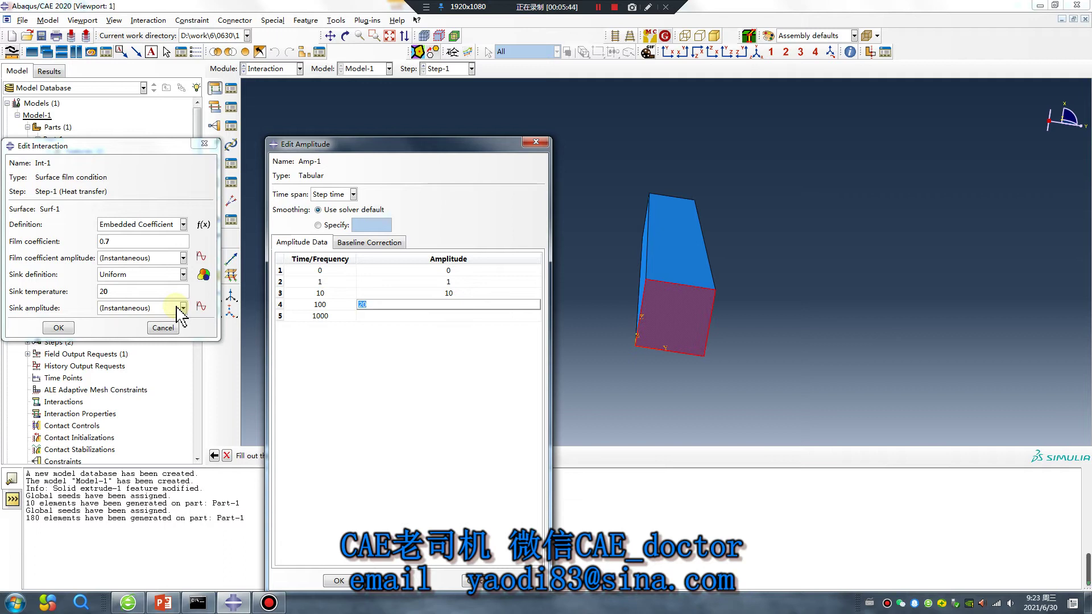
pyautogui.click(378, 317)
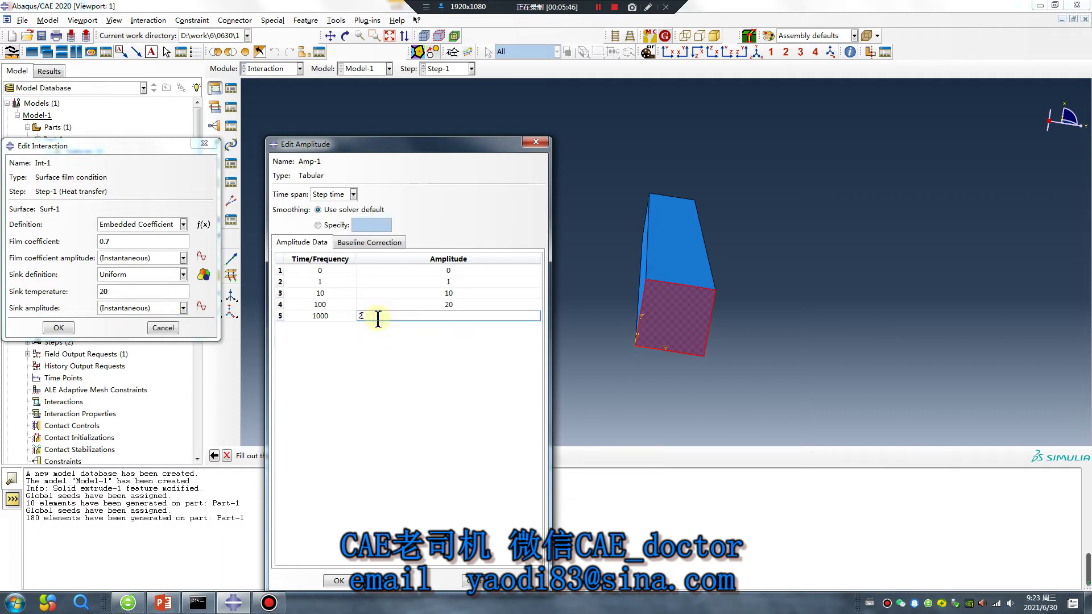
pyautogui.click(344, 581)
# Assign Amp-1 as the sink amplitude of the surface film condition and accept the interaction
pyautogui.click(124, 312)
pyautogui.click(125, 329)
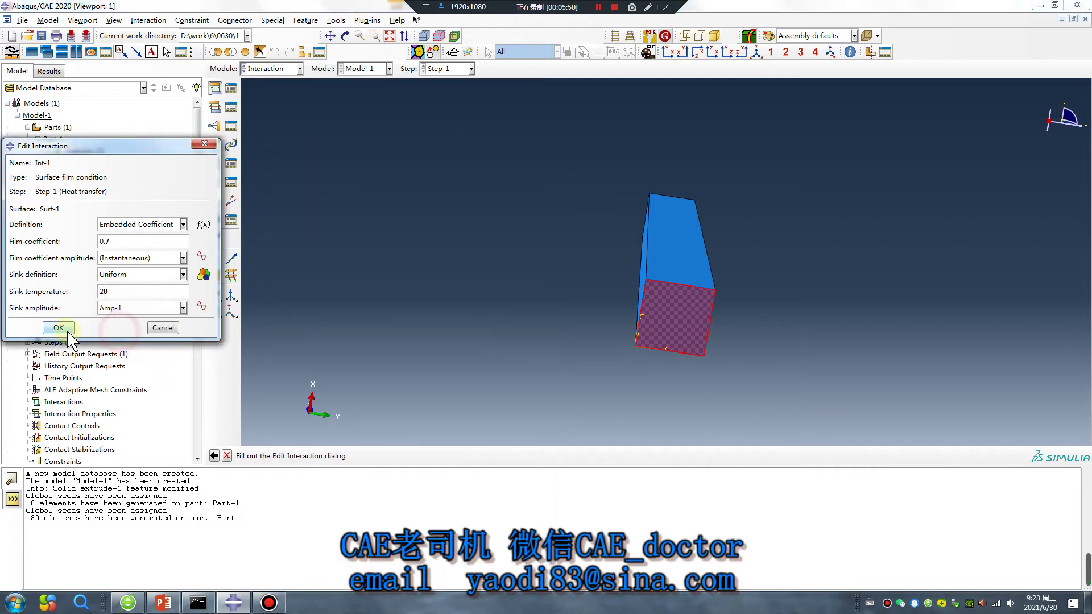
pyautogui.click(59, 328)
pyautogui.keyDown('ctrl'); pyautogui.keyDown('alt'); pyautogui.moveTo(683, 285); pyautogui.dragTo(660, 415); pyautogui.keyUp('alt'); pyautogui.keyUp('ctrl')
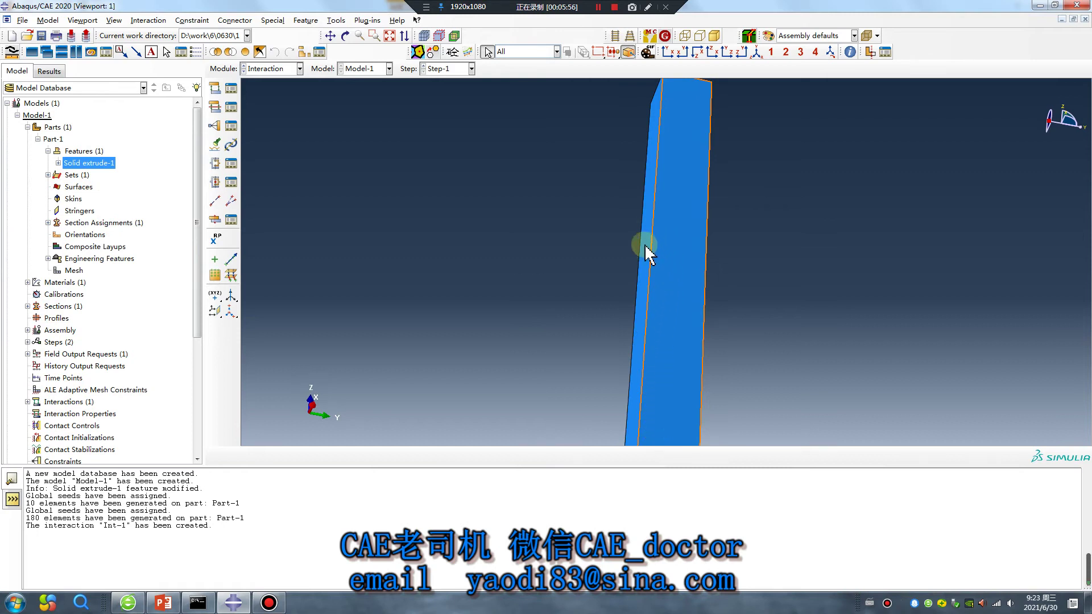
pyautogui.scroll(-2, 646, 251)
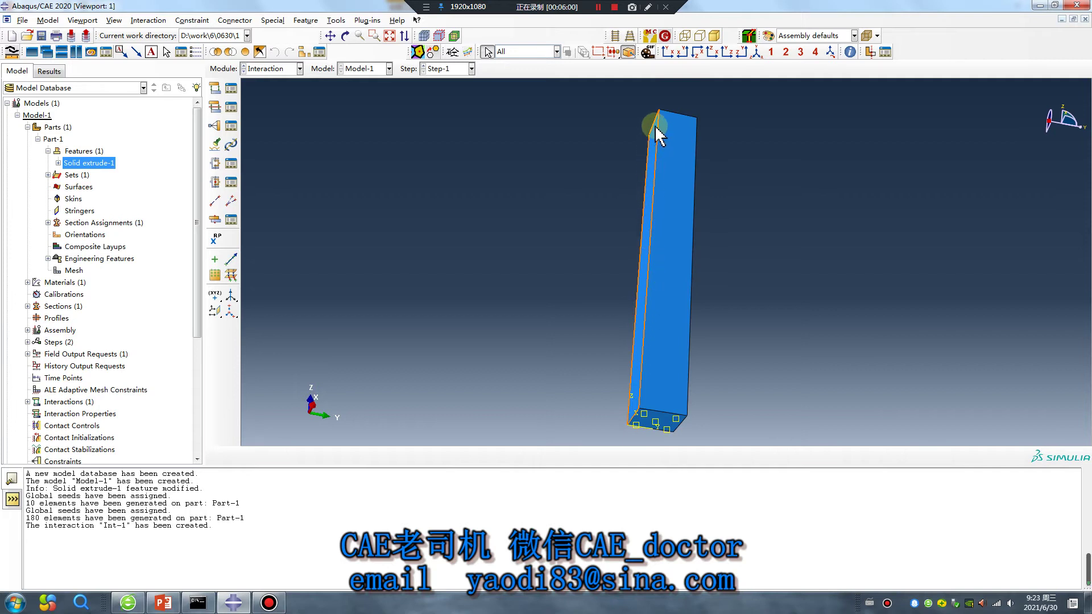
pyautogui.keyDown('ctrl'); pyautogui.keyDown('alt'); pyautogui.moveTo(706, 225); pyautogui.dragTo(714, 299); pyautogui.keyUp('alt'); pyautogui.keyUp('ctrl')
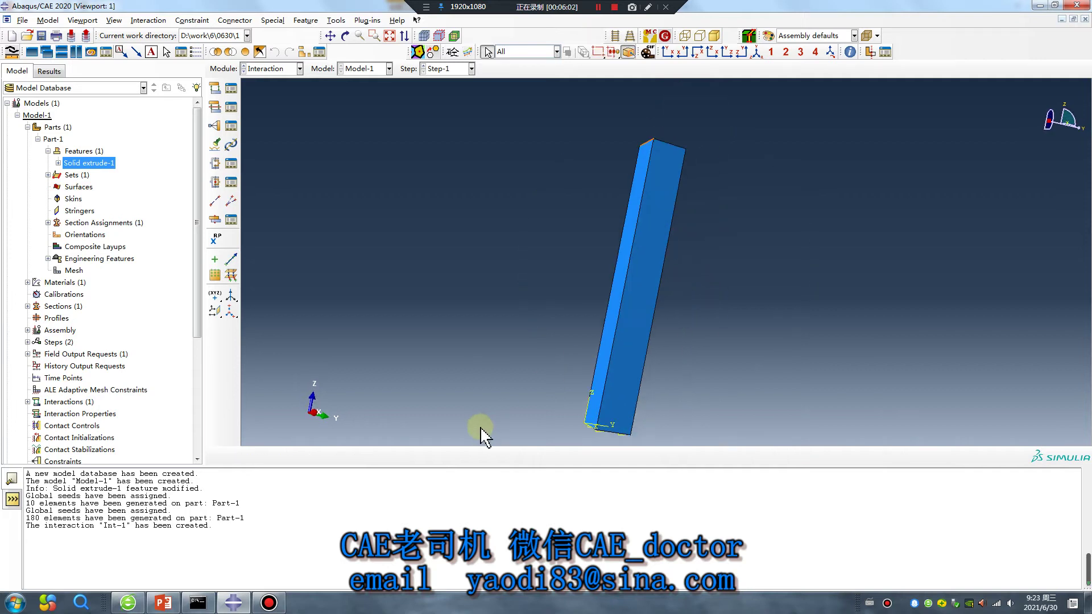
pyautogui.keyDown('ctrl'); pyautogui.keyDown('alt'); pyautogui.moveTo(671, 269); pyautogui.dragTo(603, 212); pyautogui.keyUp('alt'); pyautogui.keyUp('ctrl')
# In the Job module, create Job-1 as a full analysis of Model-1 using multiple processors
pyautogui.click(276, 69)
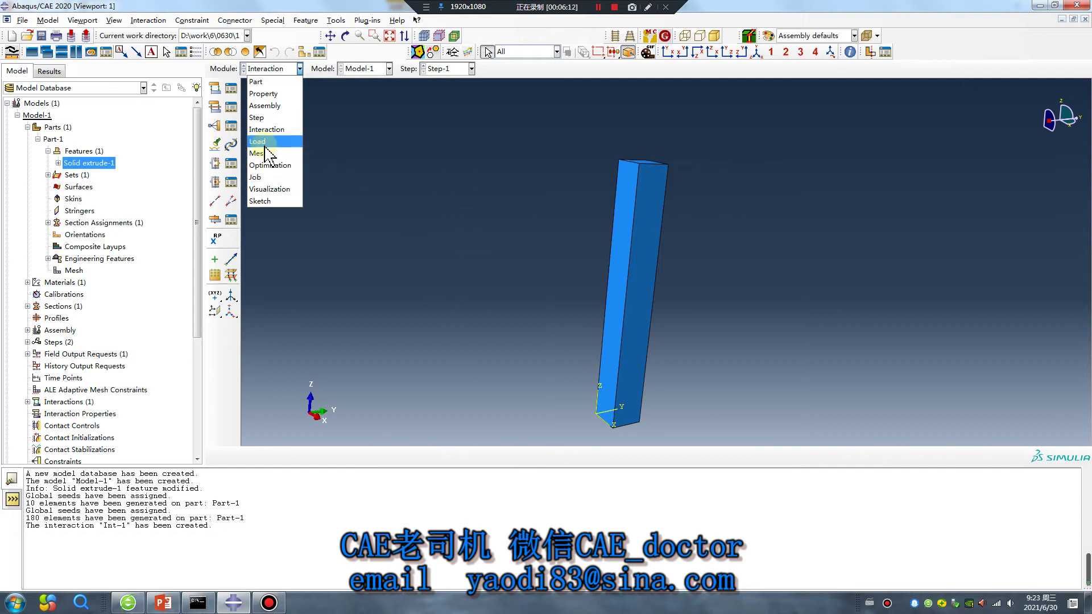
pyautogui.click(262, 178)
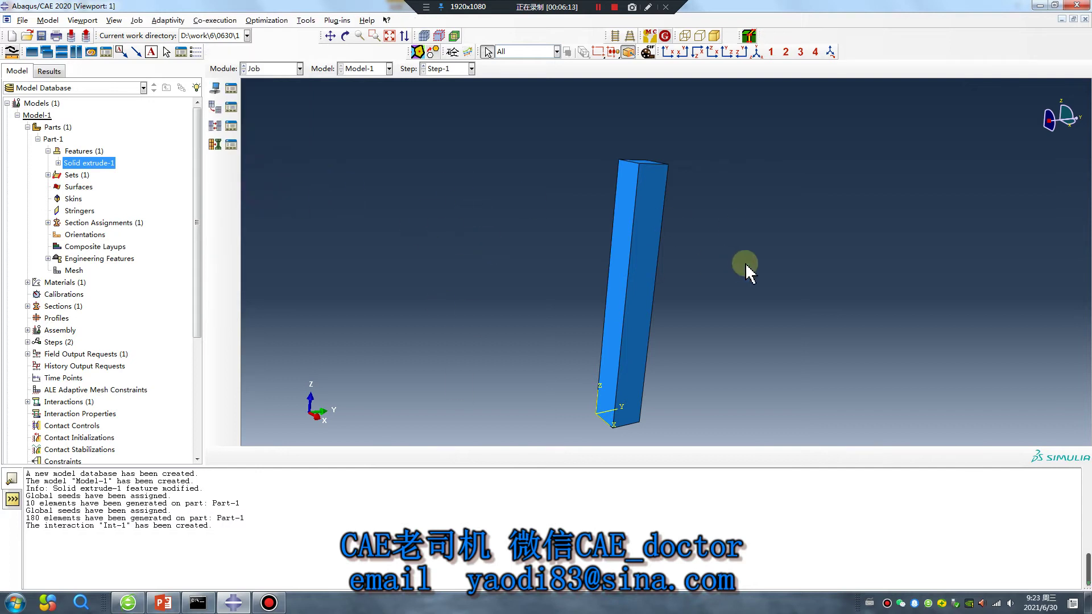
pyautogui.click(214, 88)
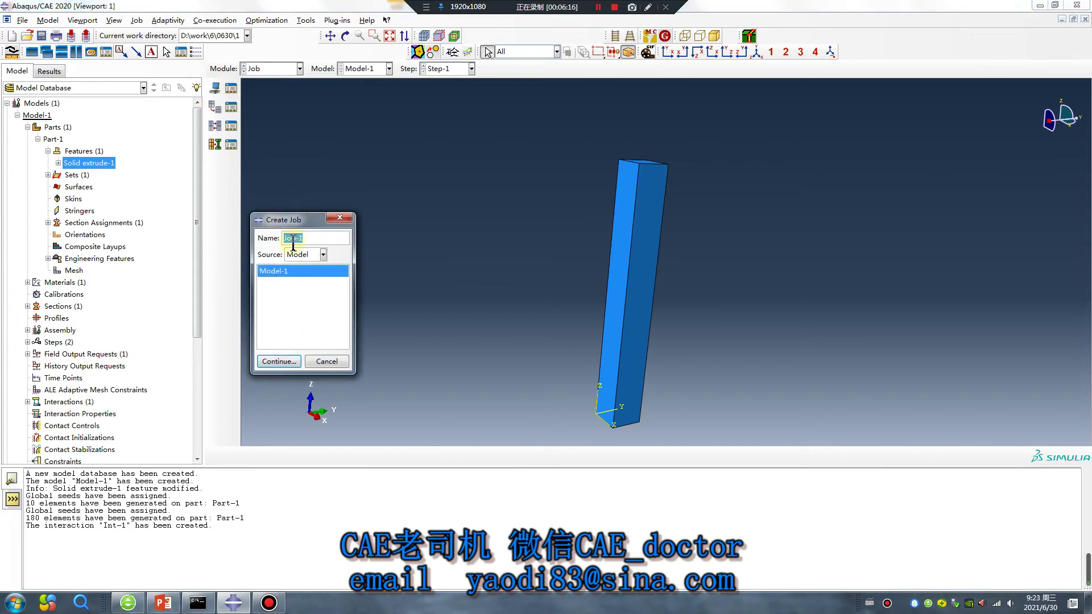
pyautogui.click(279, 363)
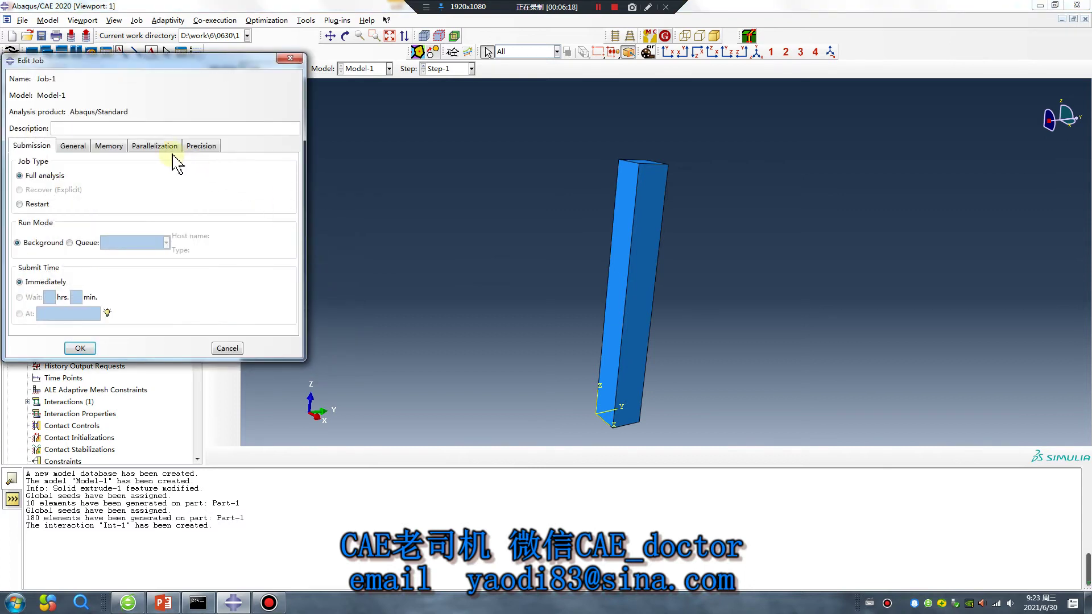
pyautogui.click(168, 146)
pyautogui.click(103, 163)
pyautogui.doubleClick(118, 162)
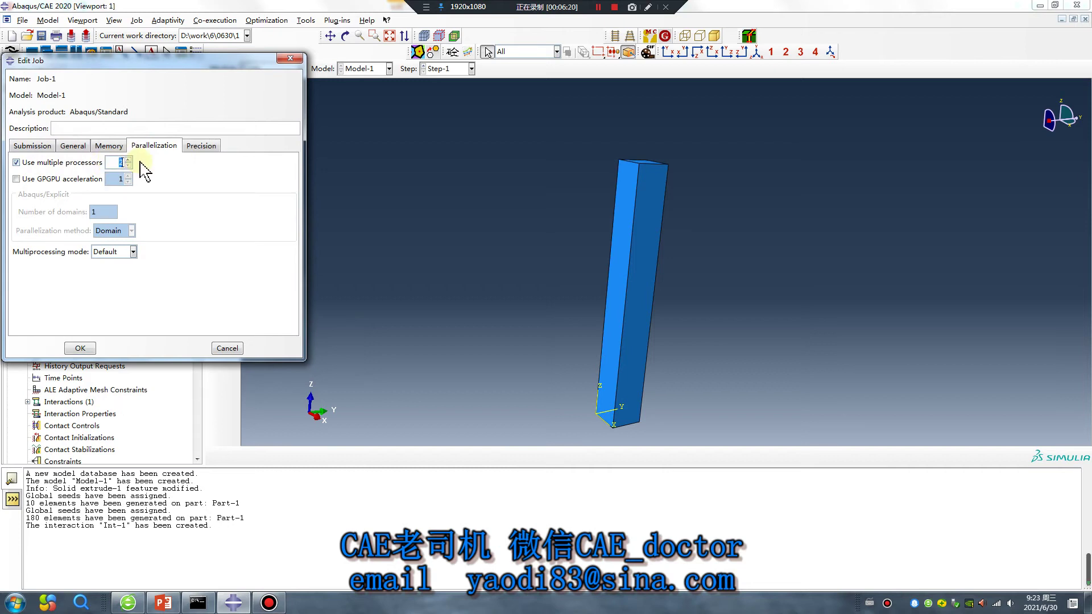
pyautogui.click(90, 349)
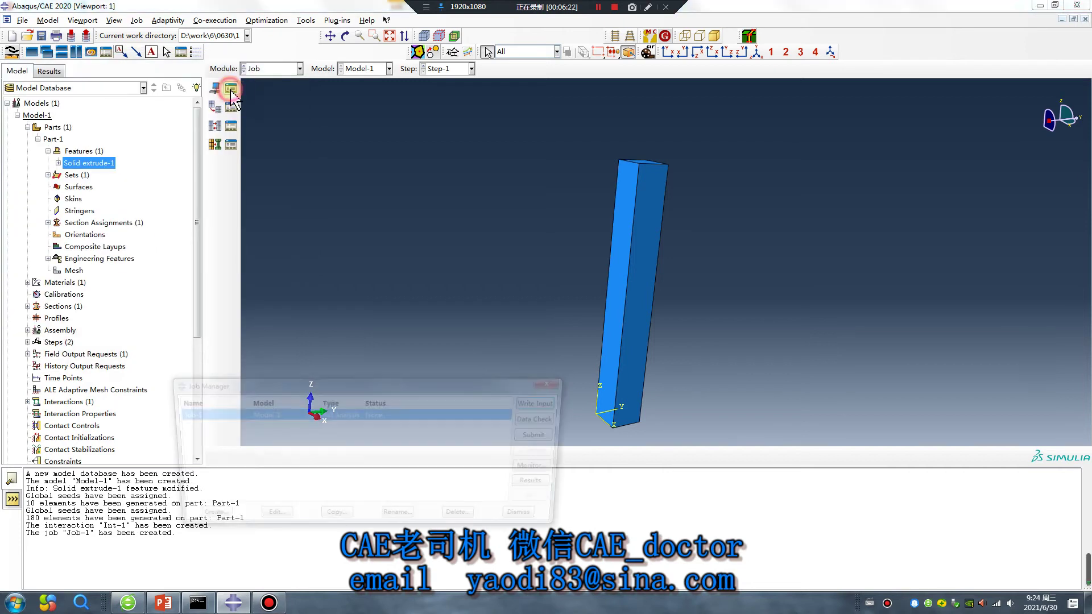
# Submit Job-1 for analysis without history output and open its results
pyautogui.click(546, 436)
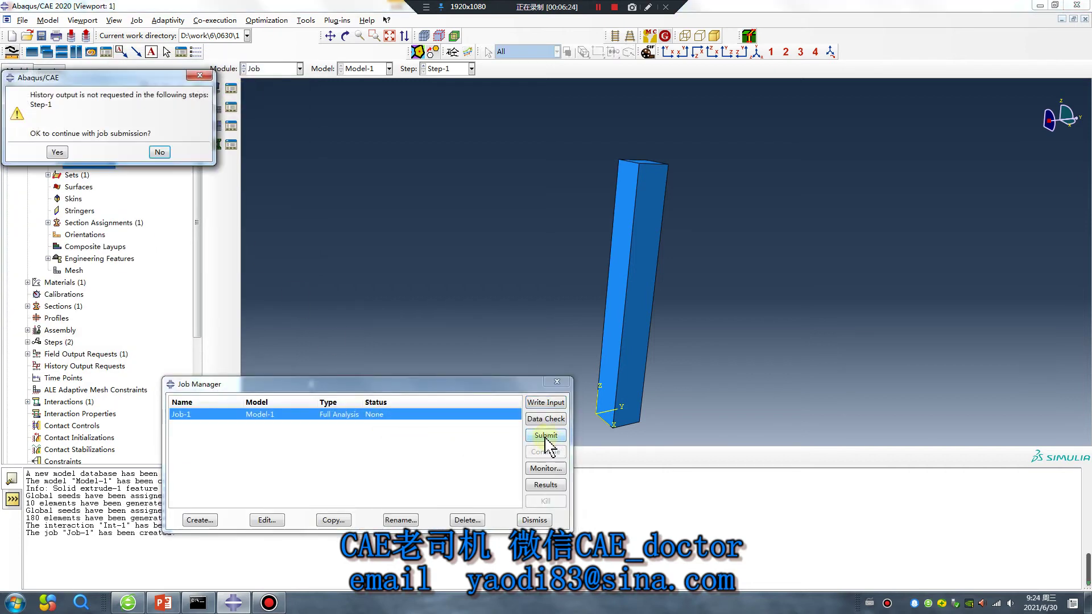
pyautogui.click(57, 153)
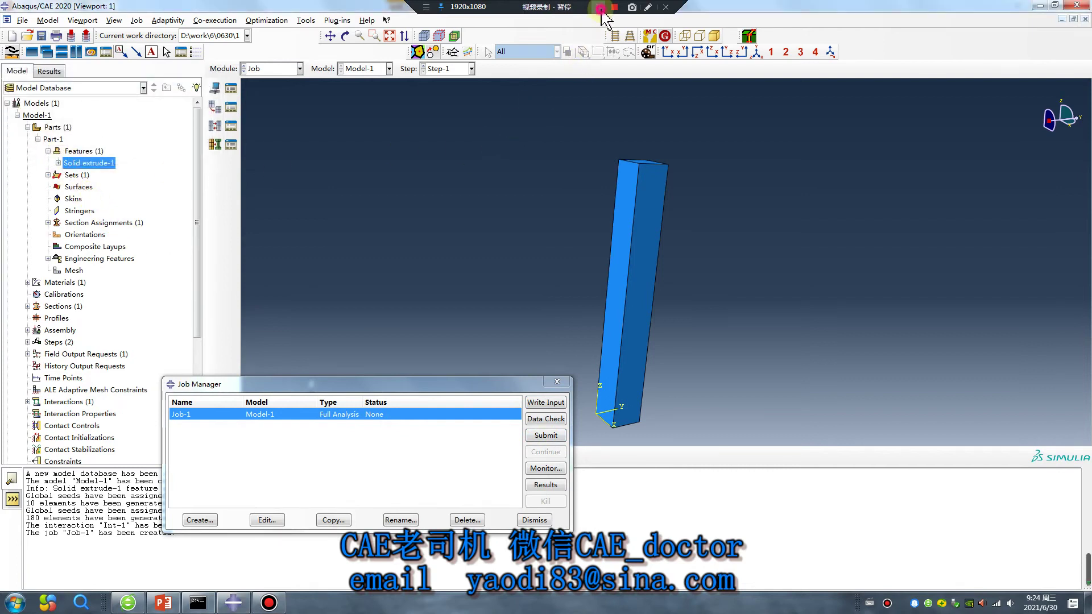
pyautogui.click(546, 485)
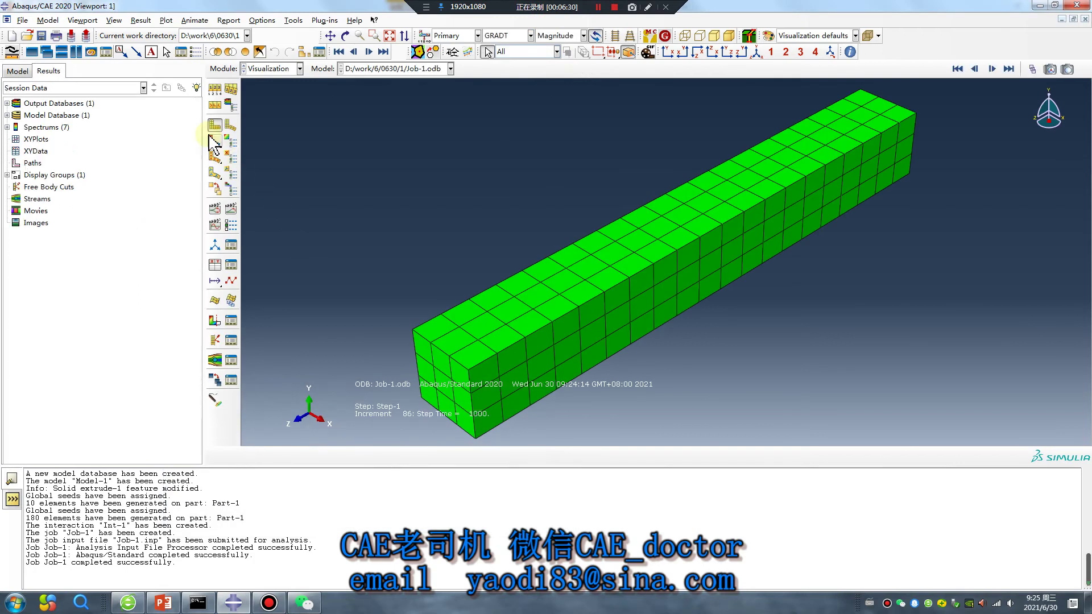
# Show GRADT magnitude contours on the bar, animate them over time and inspect the bar lengthwise
pyautogui.click(214, 142)
pyautogui.click(231, 209)
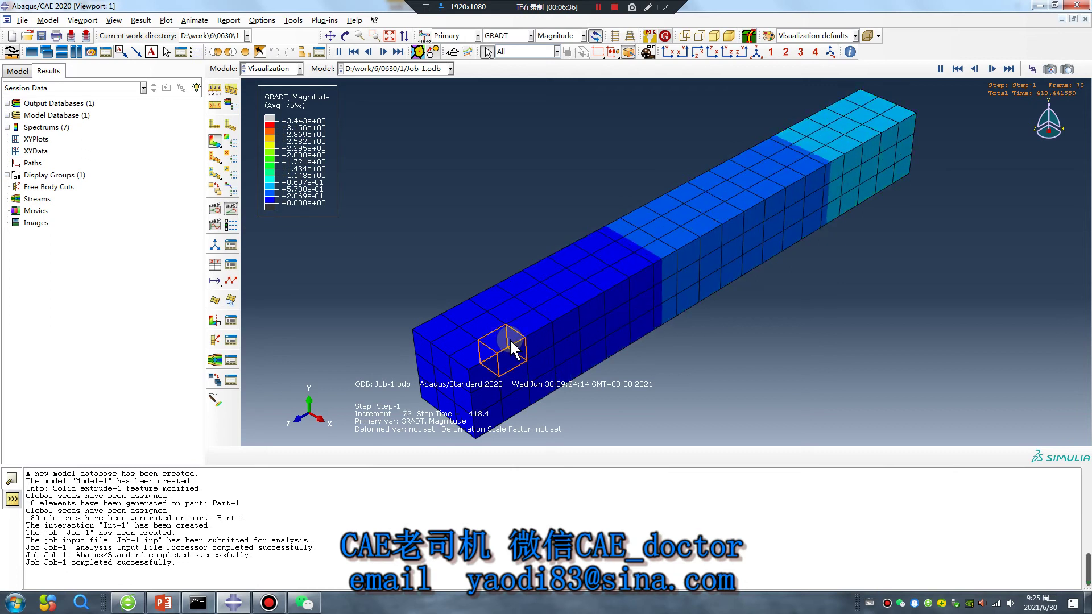
pyautogui.keyDown('ctrl'); pyautogui.keyDown('alt'); pyautogui.moveTo(586, 341); pyautogui.dragTo(667, 234); pyautogui.keyUp('alt'); pyautogui.keyUp('ctrl')
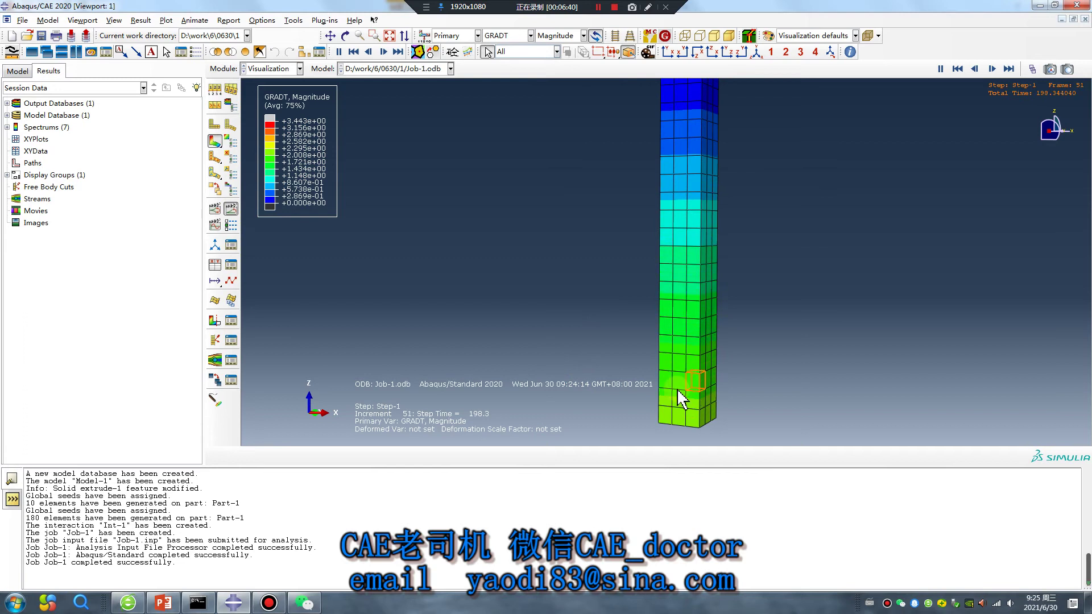
# Return to the Part module and copy Model-1 to a new model named Model-2
pyautogui.click(270, 68)
pyautogui.click(259, 79)
pyautogui.click(17, 115)
pyautogui.click(35, 115)
pyautogui.rightClick(30, 116)
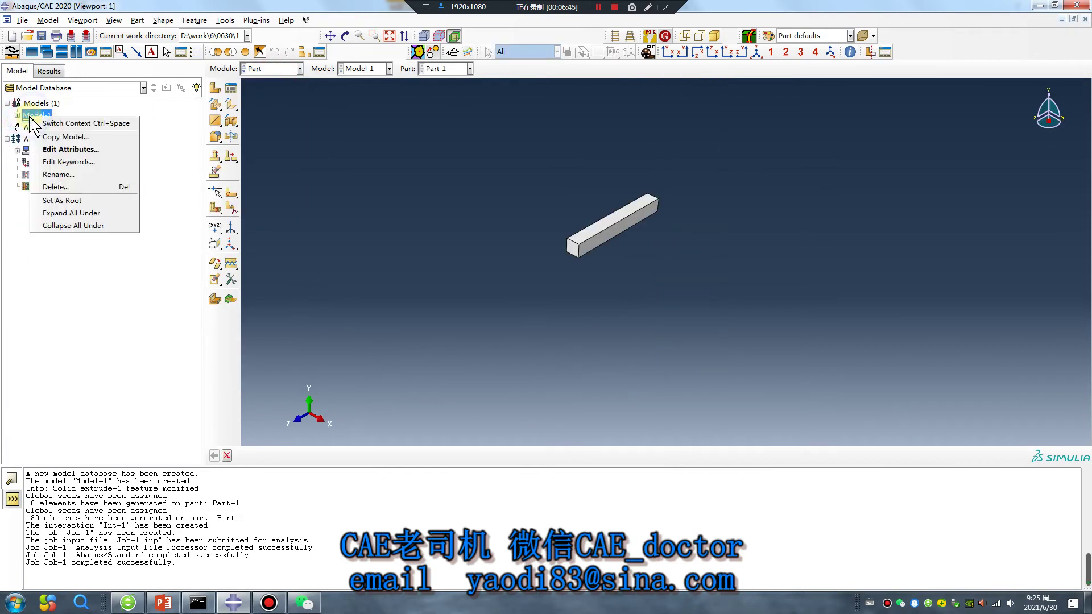
pyautogui.click(78, 142)
pyautogui.moveTo(60, 92); pyautogui.dragTo(38, 91)
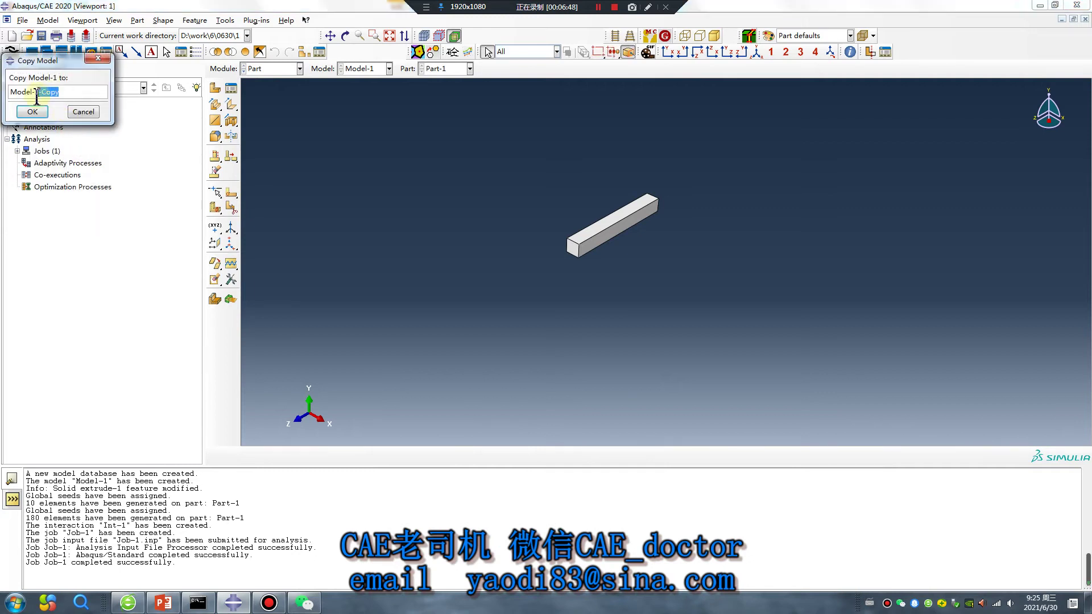
pyautogui.write('2')
pyautogui.press('Return')
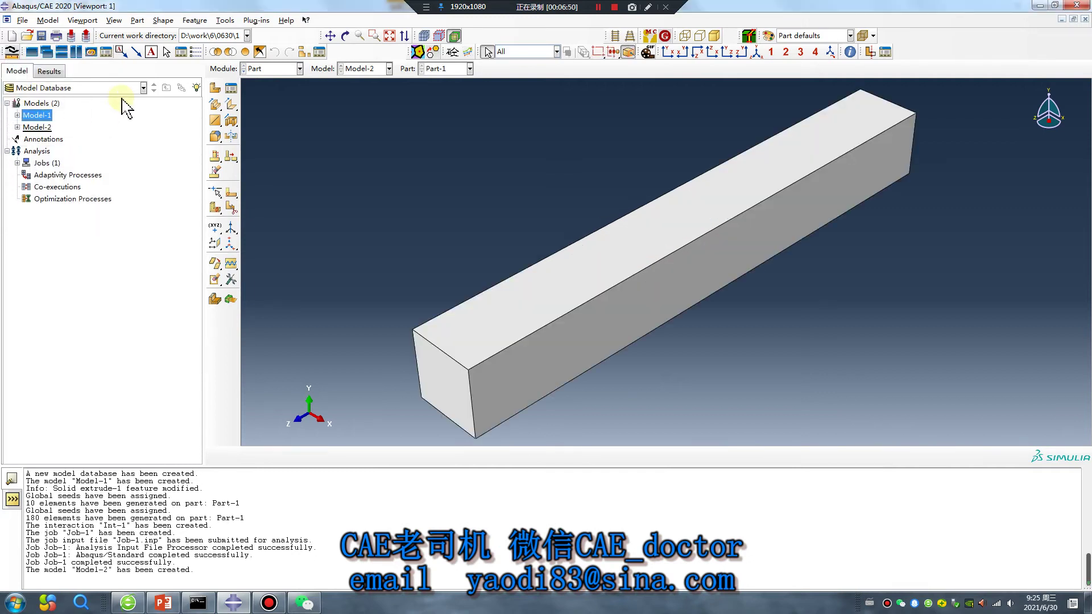
# In the Step module, replace Model-2's heat transfer step with a Static, General step with Nlgeom on and time period 1000
pyautogui.click(279, 69)
pyautogui.click(274, 112)
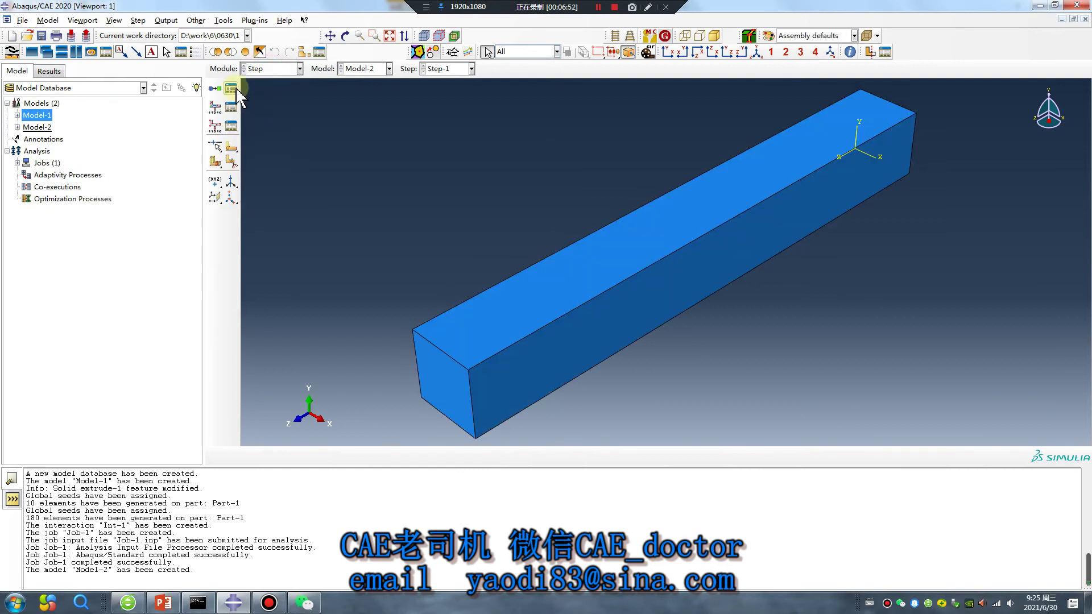
pyautogui.click(265, 215)
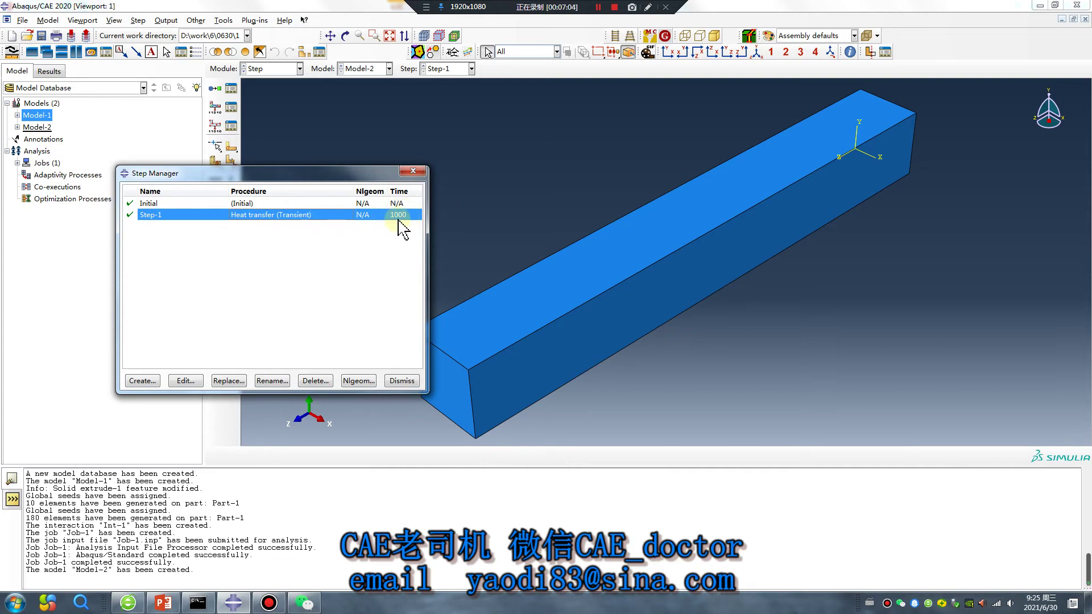
pyautogui.click(229, 381)
pyautogui.scroll(-1, 65, 259)
pyautogui.scroll(-1, 65, 259)
pyautogui.click(43, 233)
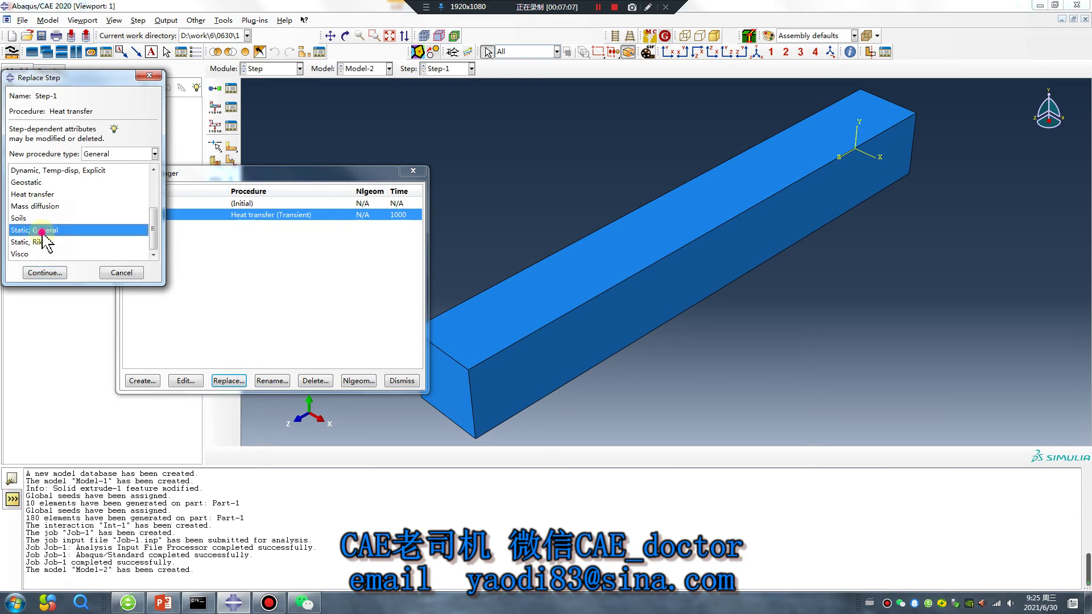
pyautogui.click(48, 273)
pyautogui.click(294, 255)
pyautogui.click(320, 223)
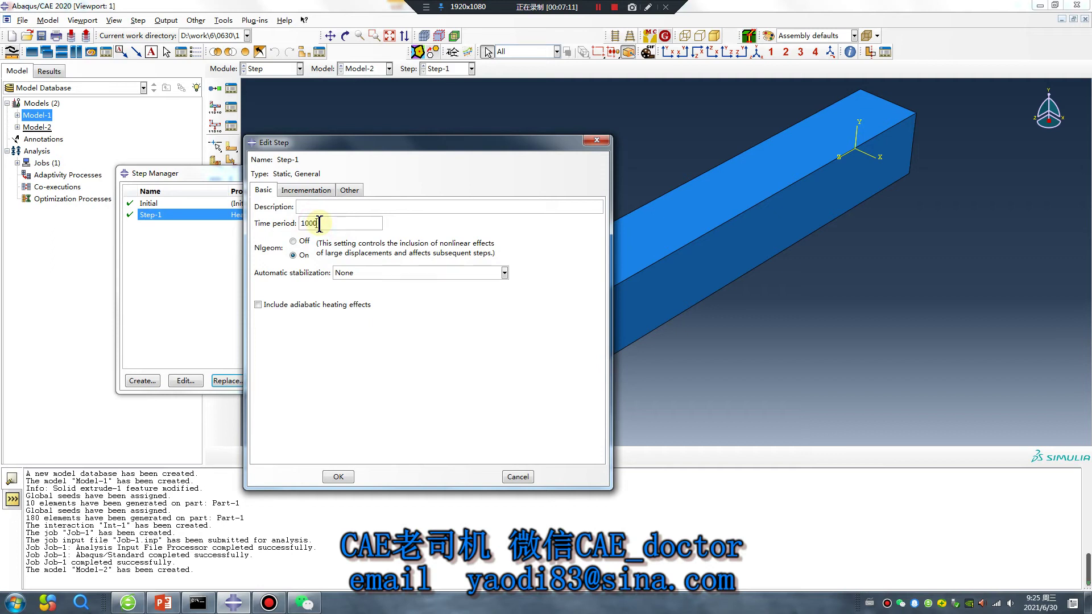
# Set the static step's increments to initial 0.01, minimum 0.001 and maximum 0.1, with at most 10000 increments
pyautogui.click(314, 196)
pyautogui.doubleClick(316, 251)
pyautogui.write('0.01')
pyautogui.moveTo(422, 252); pyautogui.dragTo(397, 254)
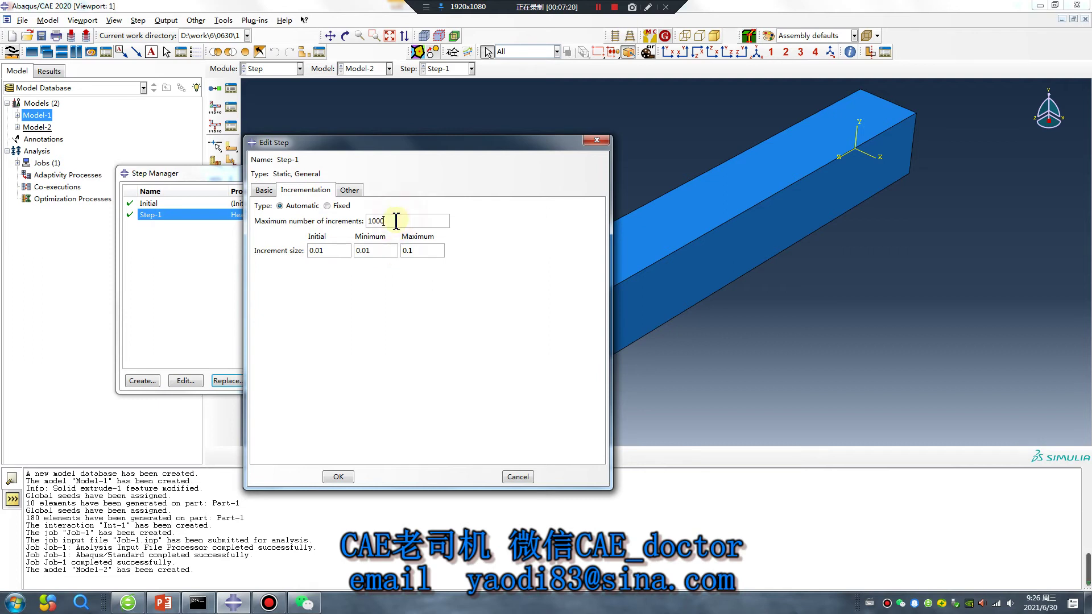
pyautogui.click(341, 477)
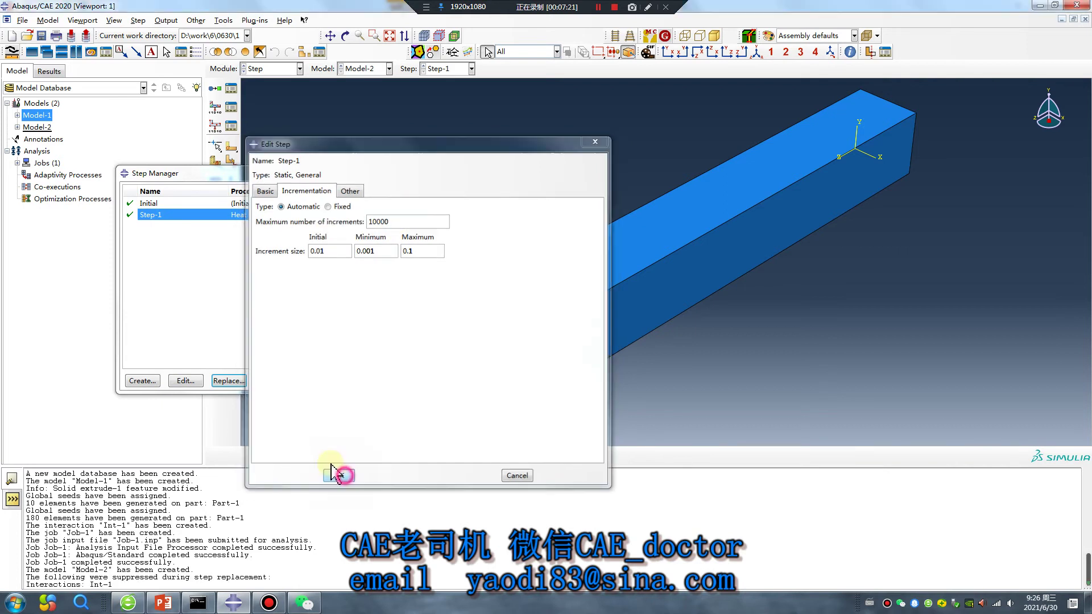
pyautogui.click(412, 172)
# In the Property module, add an isotropic thermal expansion behavior with coefficient 1.2e-7 to Model-2's Material-1
pyautogui.click(272, 69)
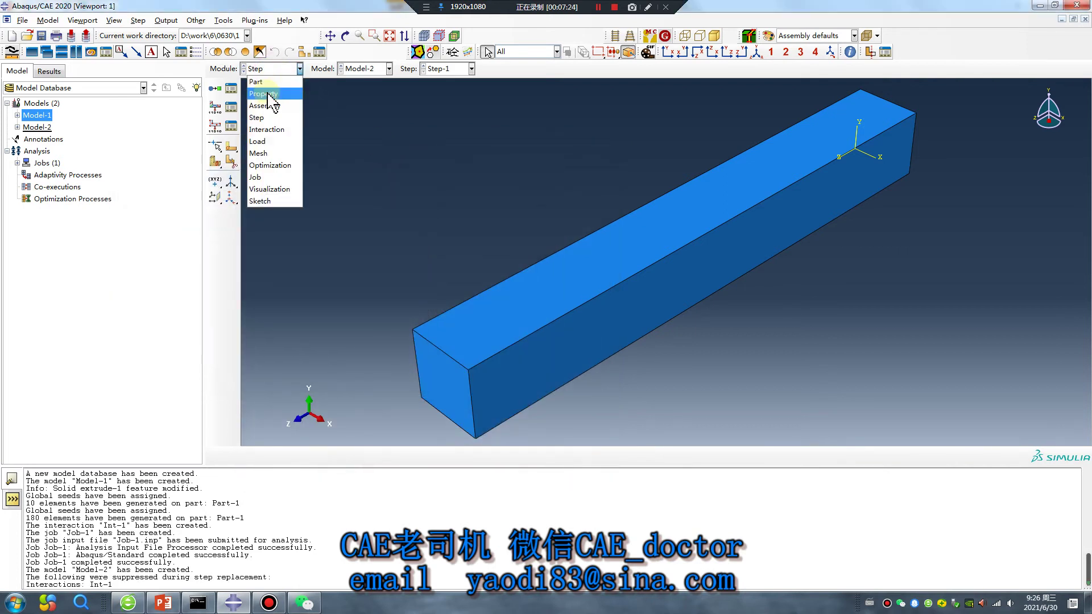
pyautogui.click(267, 95)
pyautogui.click(231, 90)
pyautogui.doubleClick(640, 213)
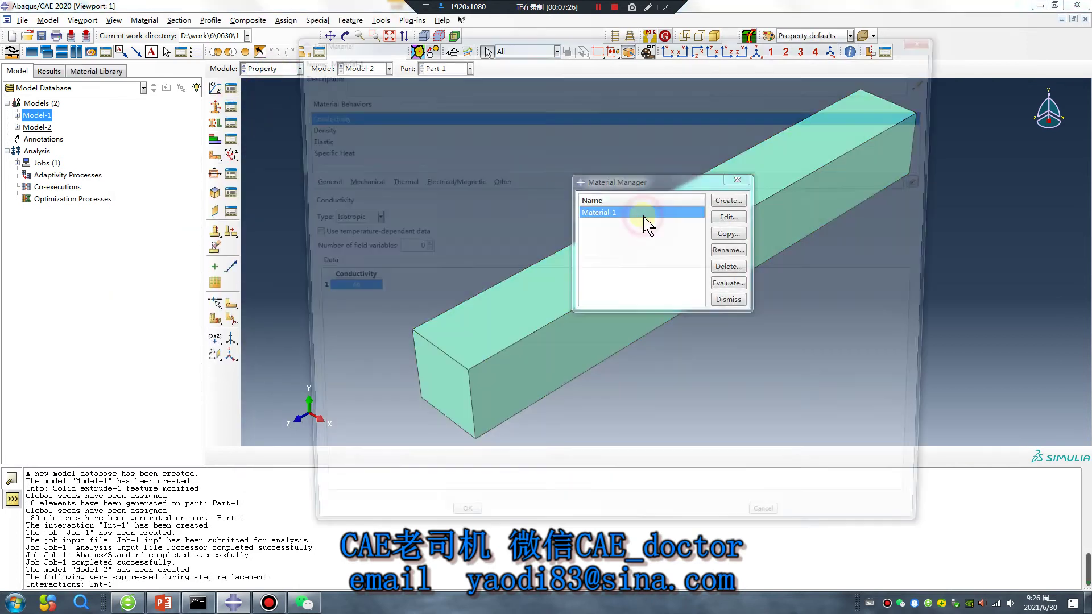
pyautogui.click(313, 181)
pyautogui.click(351, 181)
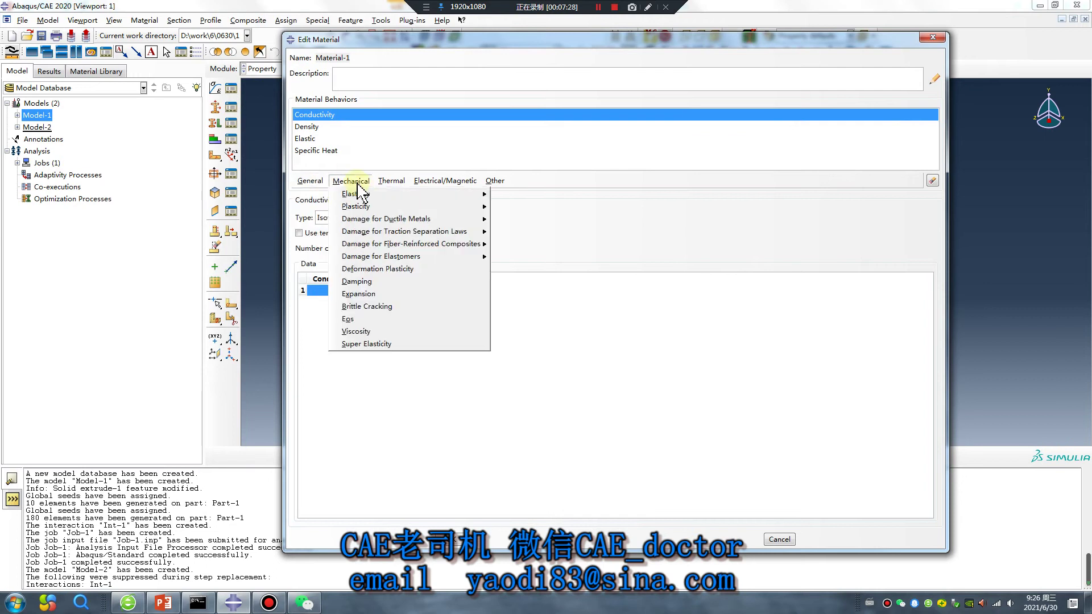
pyautogui.click(373, 294)
pyautogui.click(336, 335)
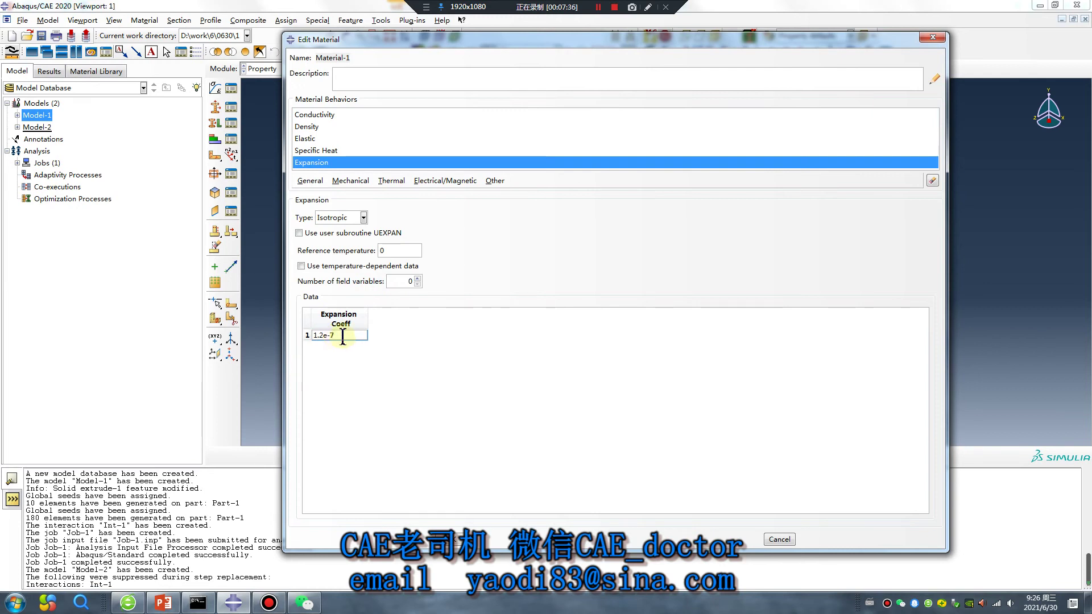
pyautogui.moveTo(342, 335); pyautogui.dragTo(313, 342)
pyautogui.click(452, 539)
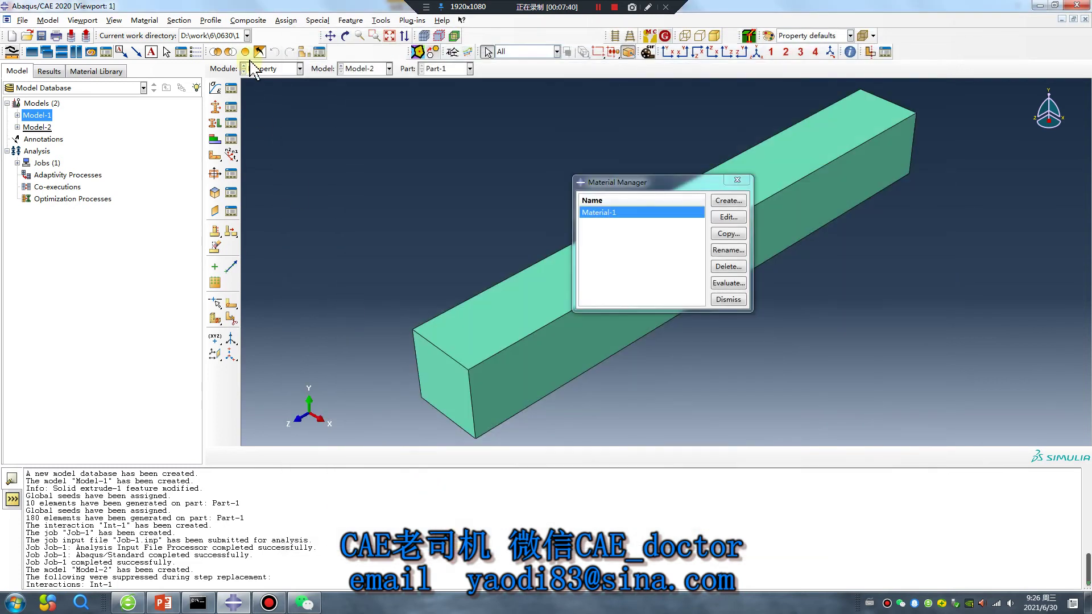
pyautogui.click(736, 181)
# In the Mesh module, change the whole bar's element type to the 3D Stress family with linear, reduced-integration C3D8R elements
pyautogui.click(271, 68)
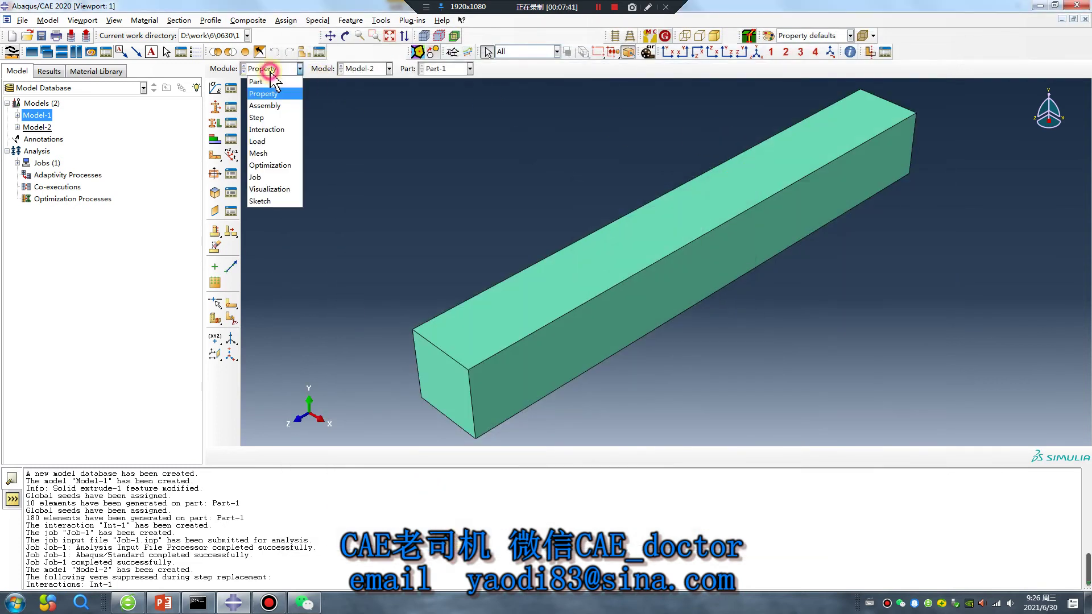
pyautogui.click(268, 146)
pyautogui.click(215, 136)
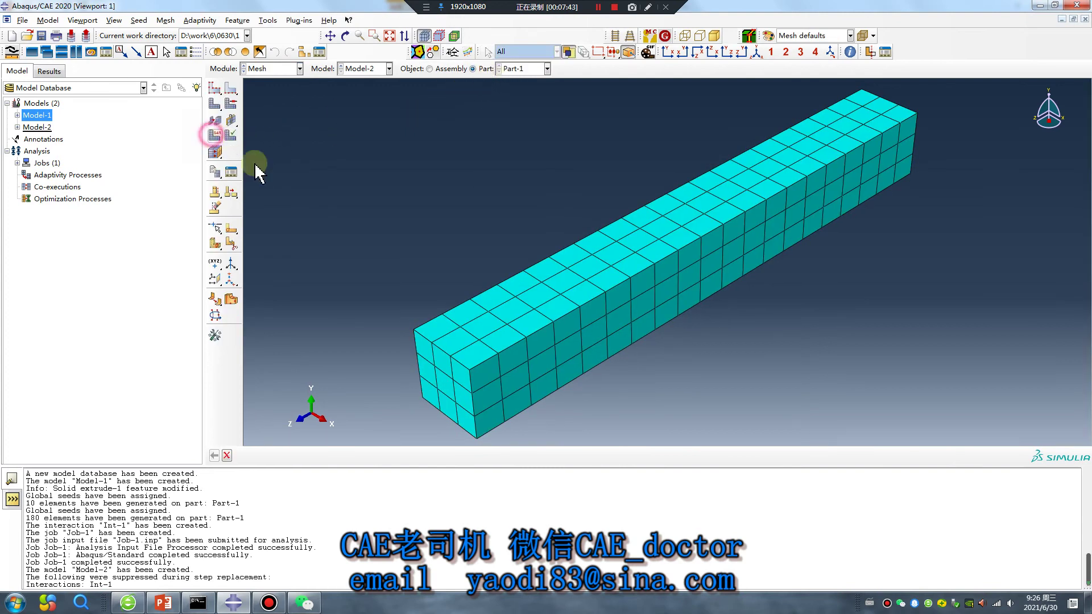
pyautogui.scroll(-3, 390, 246)
pyautogui.middleClick(604, 348)
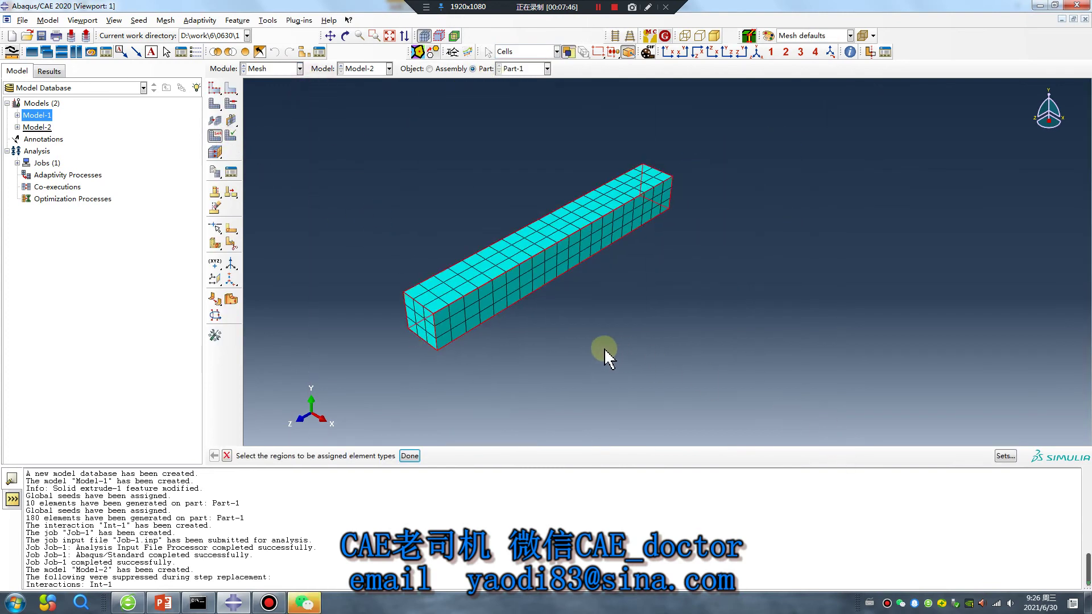
pyautogui.click(121, 106)
pyautogui.scroll(5, 120, 102)
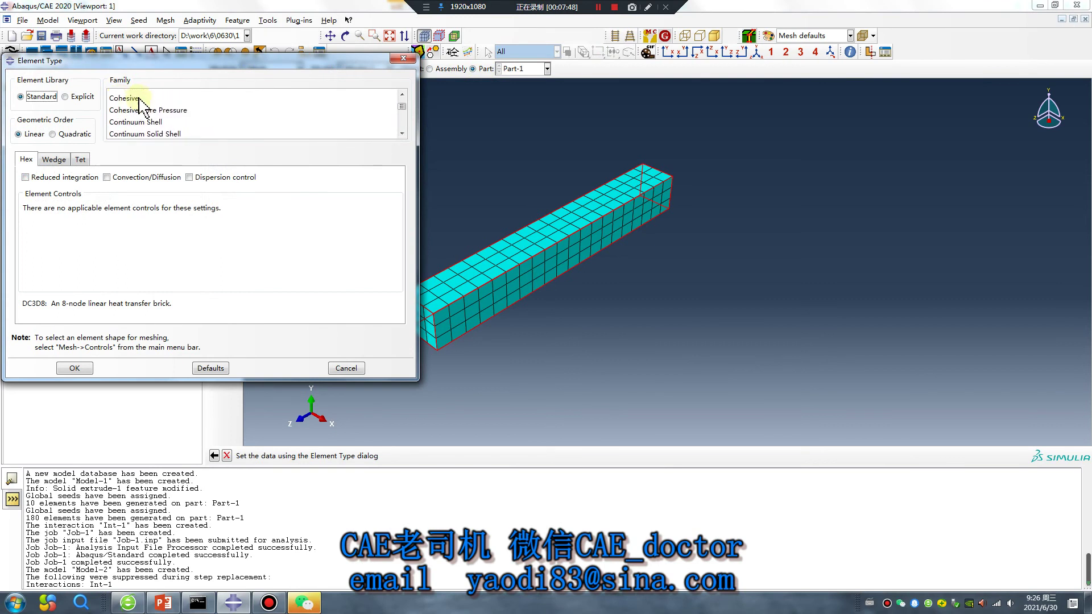
pyautogui.click(136, 96)
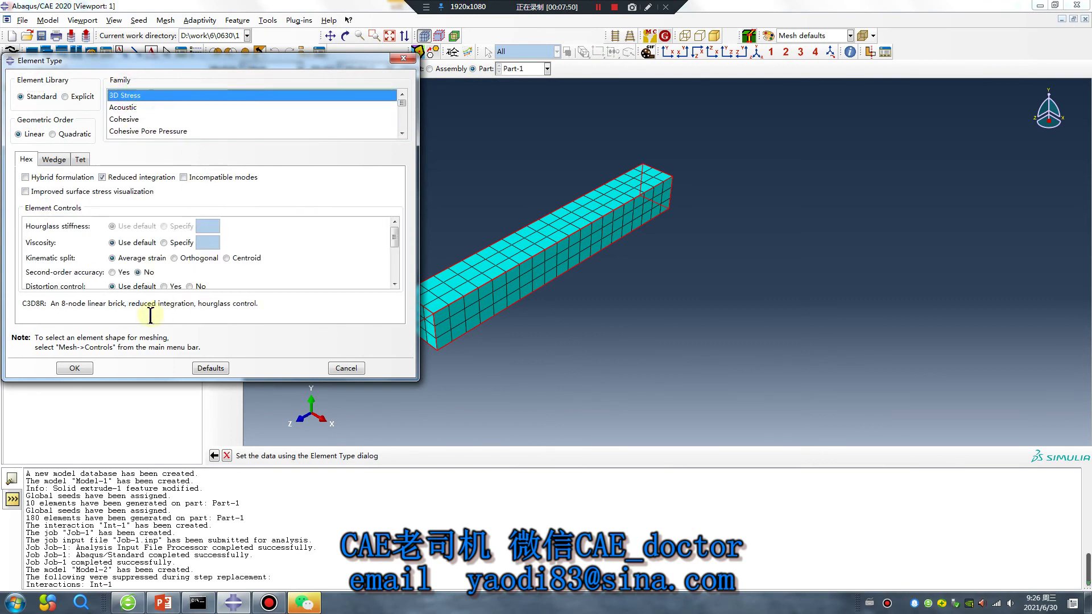
pyautogui.click(74, 368)
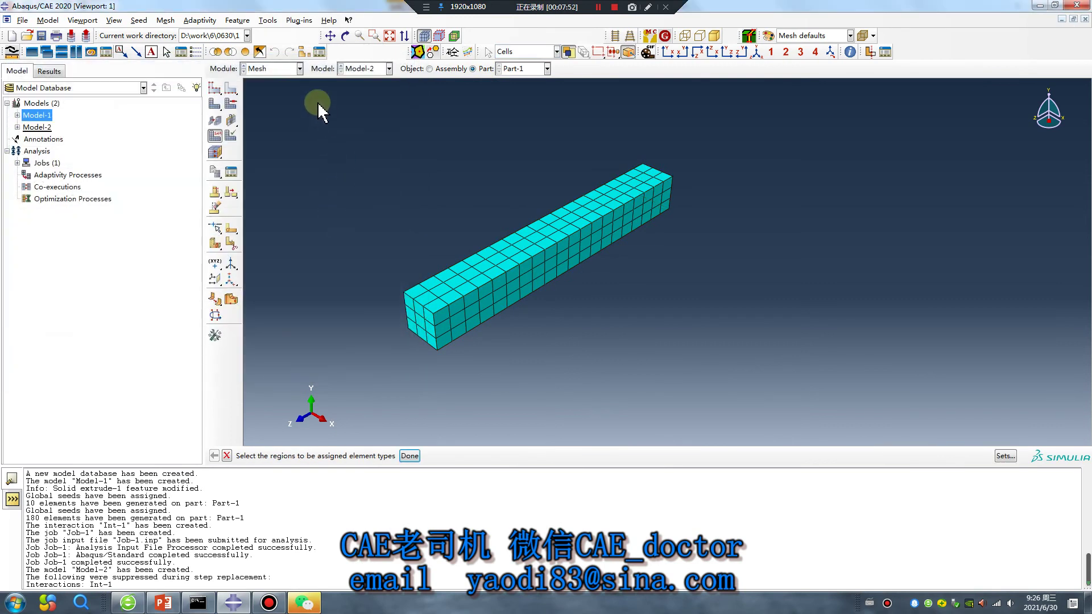
# Check the status of Model-2's interactions in the Interaction module
pyautogui.click(299, 69)
pyautogui.click(266, 130)
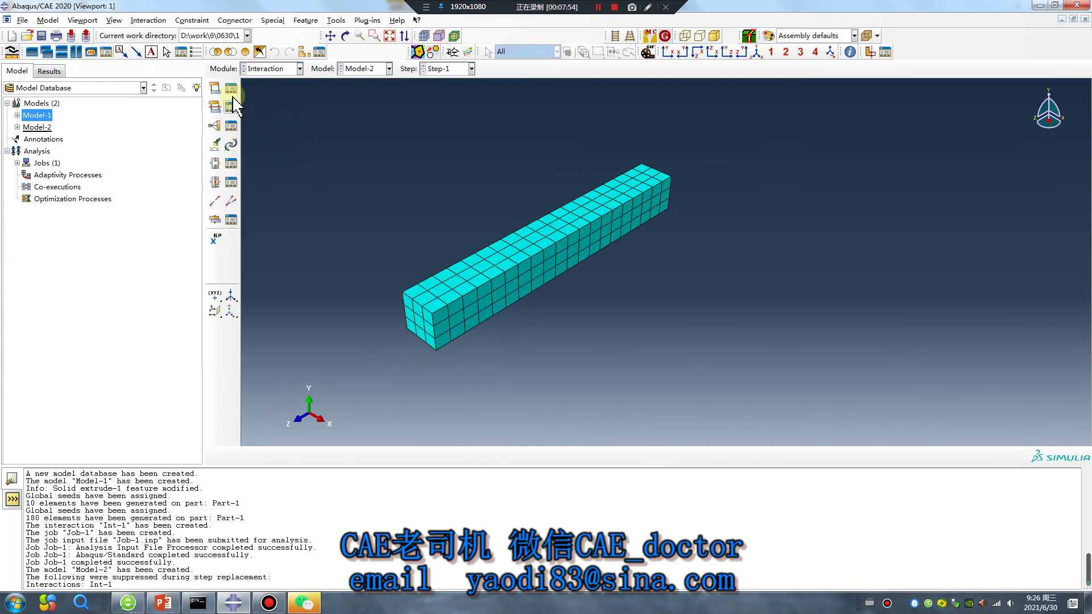
pyautogui.click(231, 88)
pyautogui.click(1058, 198)
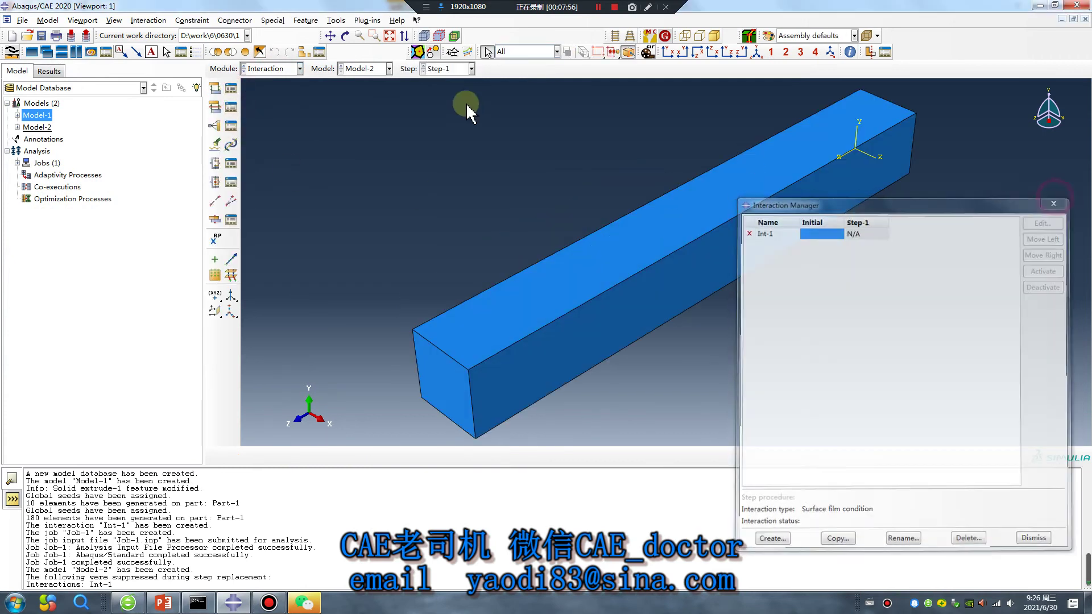
# In the Load module, create an encastre boundary condition in the Initial step on the bar's end face at the coordinate origin
pyautogui.click(282, 69)
pyautogui.click(257, 141)
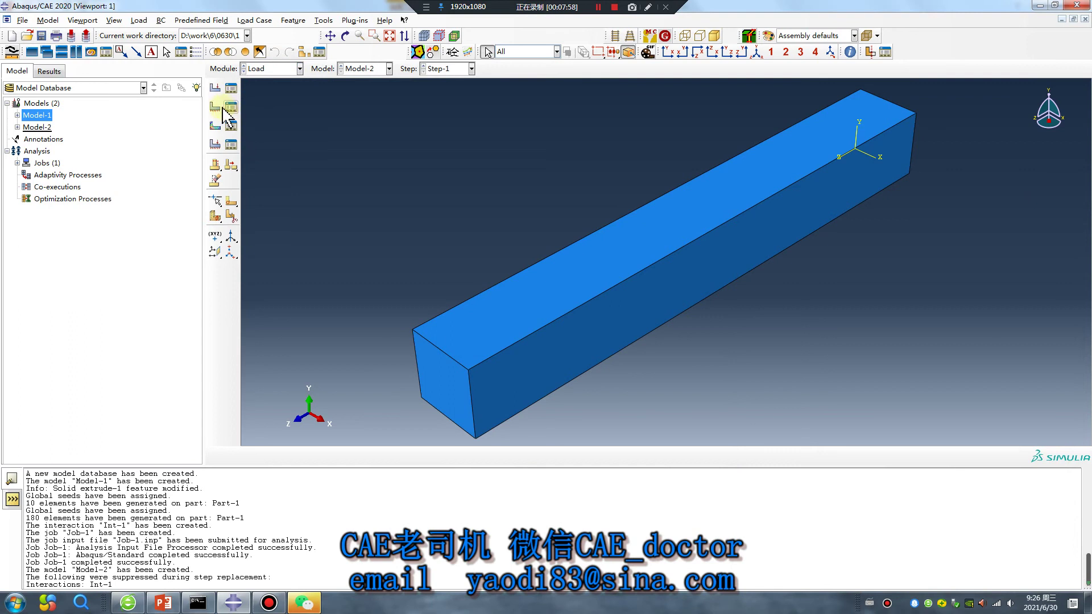
pyautogui.click(215, 107)
pyautogui.click(99, 147)
pyautogui.click(52, 159)
pyautogui.click(61, 322)
pyautogui.keyDown('ctrl'); pyautogui.keyDown('alt'); pyautogui.moveTo(676, 307); pyautogui.dragTo(846, 317); pyautogui.keyUp('alt'); pyautogui.keyUp('ctrl')
pyautogui.click(922, 305)
pyautogui.middleClick(630, 355)
pyautogui.click(20, 374)
pyautogui.click(55, 392)
pyautogui.keyDown('ctrl'); pyautogui.keyDown('alt'); pyautogui.moveTo(639, 300); pyautogui.dragTo(688, 327); pyautogui.keyUp('alt'); pyautogui.keyUp('ctrl')
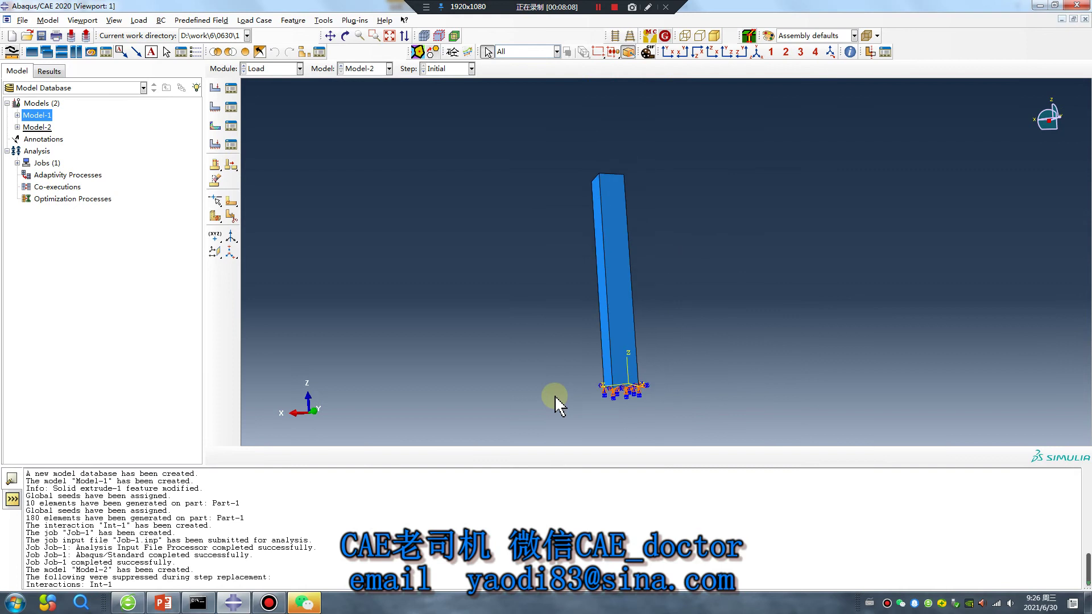
# Create a Temperature predefined field in Step-1 and apply it to the whole bar as Set-2
pyautogui.click(215, 126)
pyautogui.click(71, 181)
pyautogui.click(72, 206)
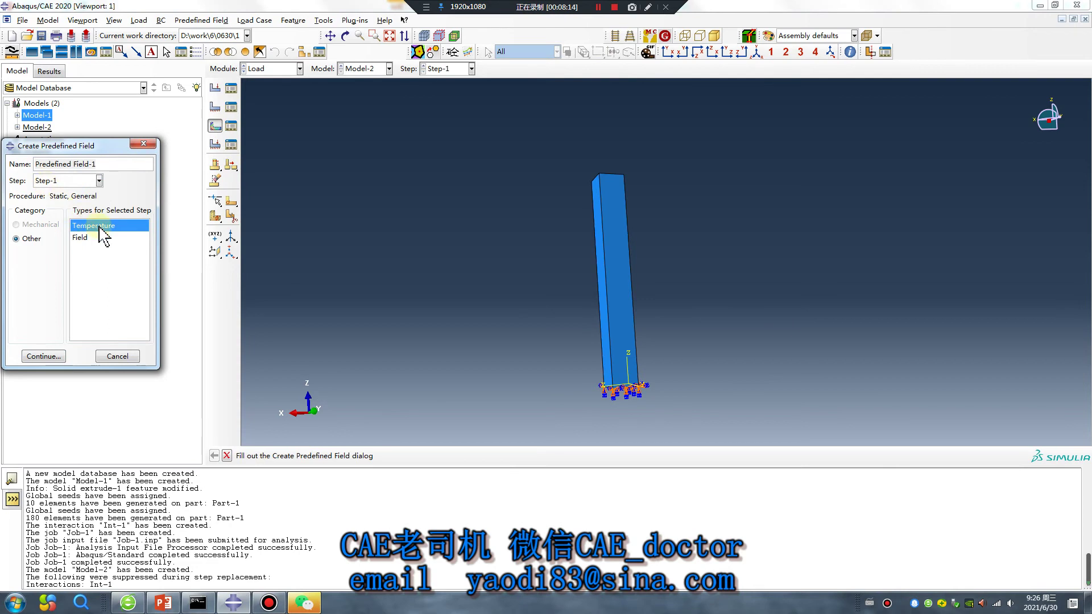
pyautogui.click(44, 356)
pyautogui.moveTo(524, 116); pyautogui.dragTo(729, 428)
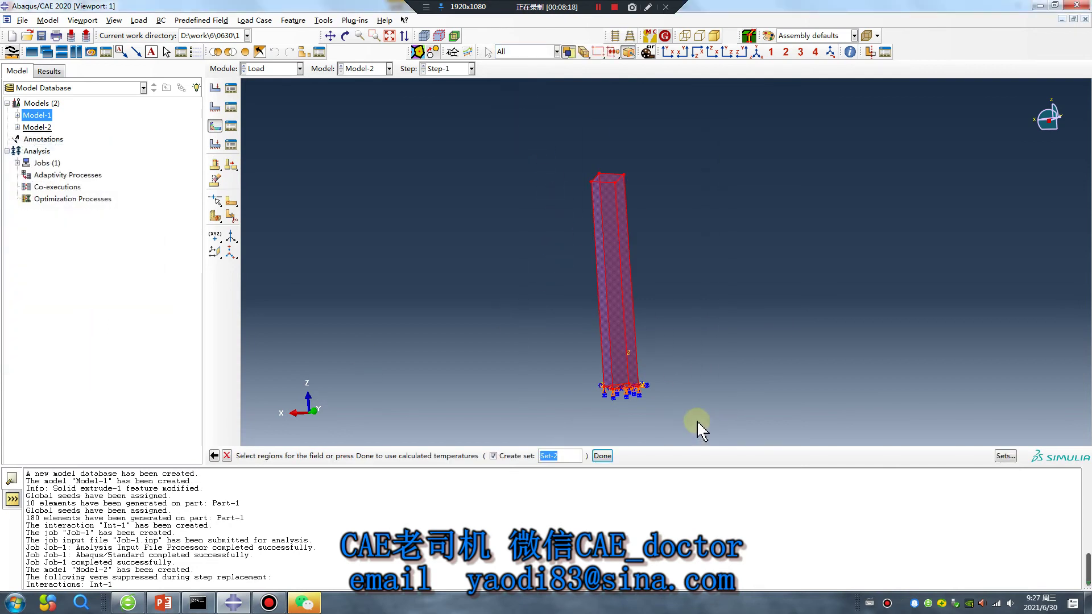
pyautogui.click(602, 455)
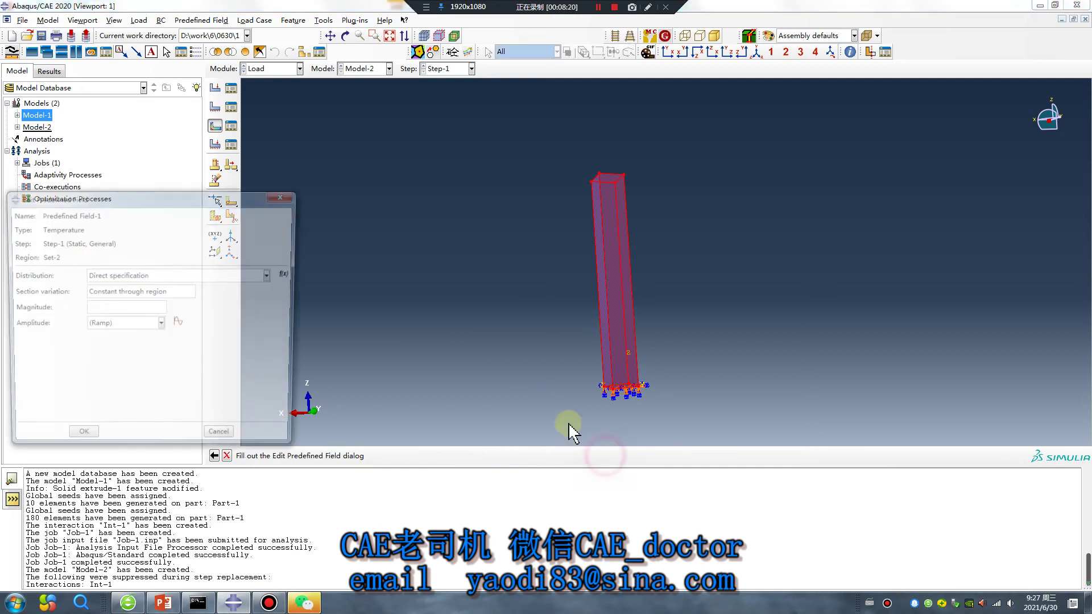
# Set the temperature field's distribution to From results or output database file, using Job-1.odb with compatible meshes and blank step and increment ranges
pyautogui.click(115, 278)
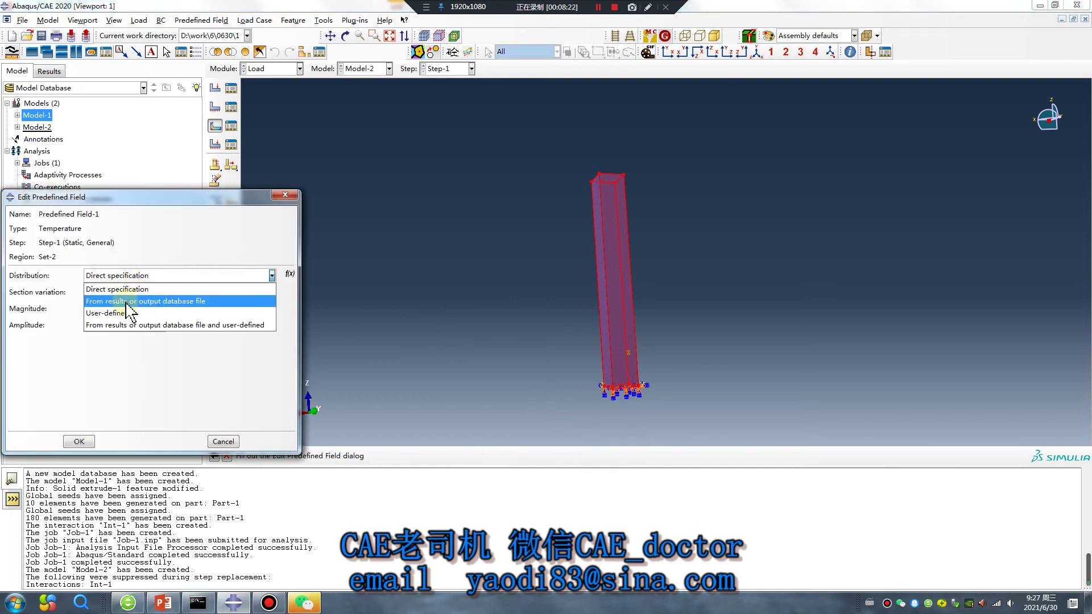
pyautogui.click(123, 300)
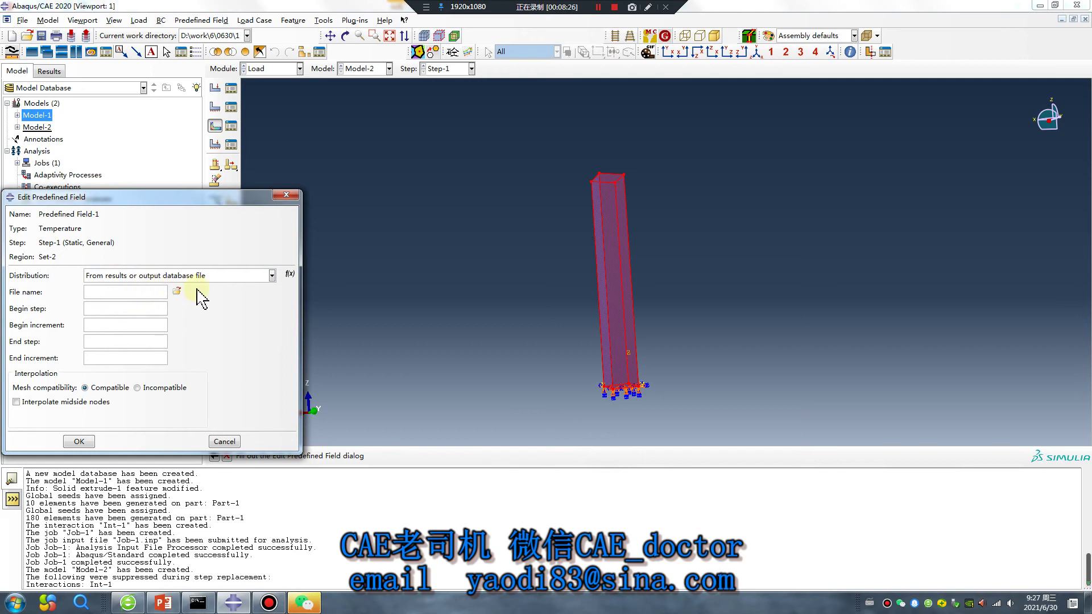
pyautogui.click(177, 290)
pyautogui.click(42, 285)
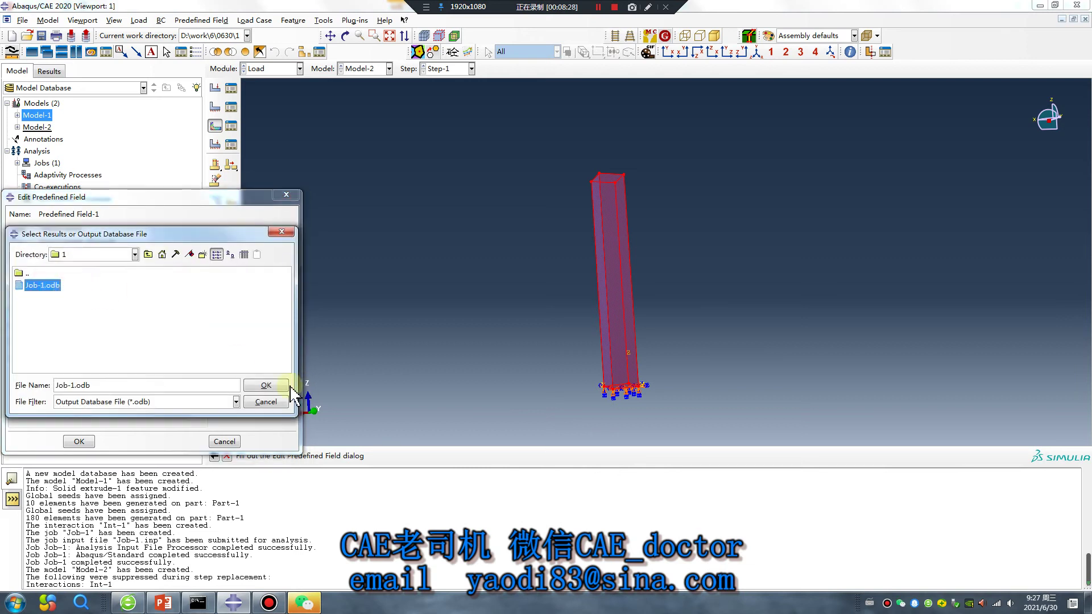
pyautogui.click(267, 385)
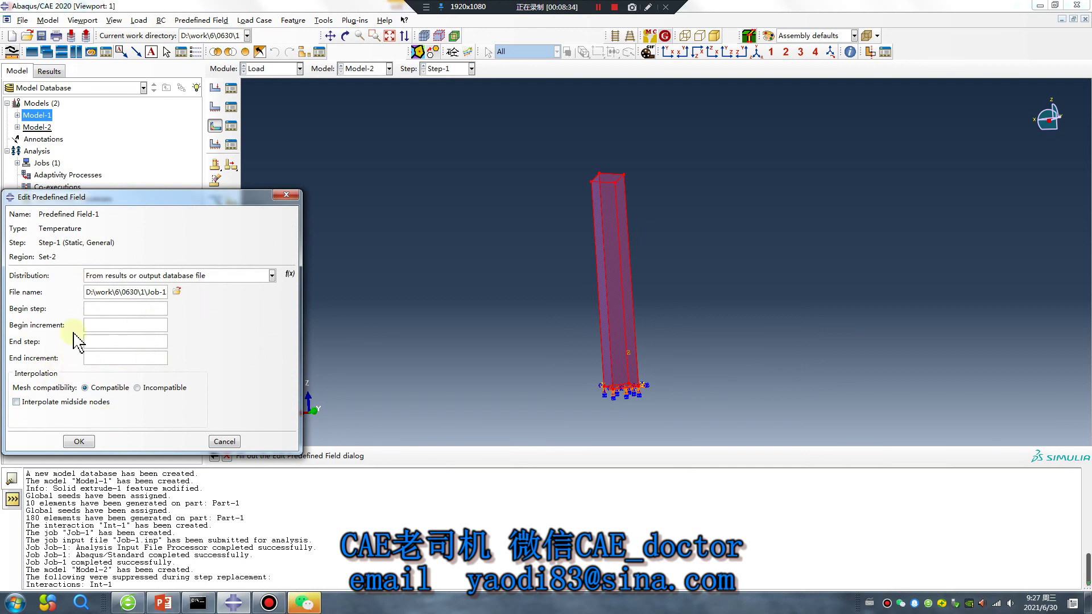
pyautogui.click(79, 441)
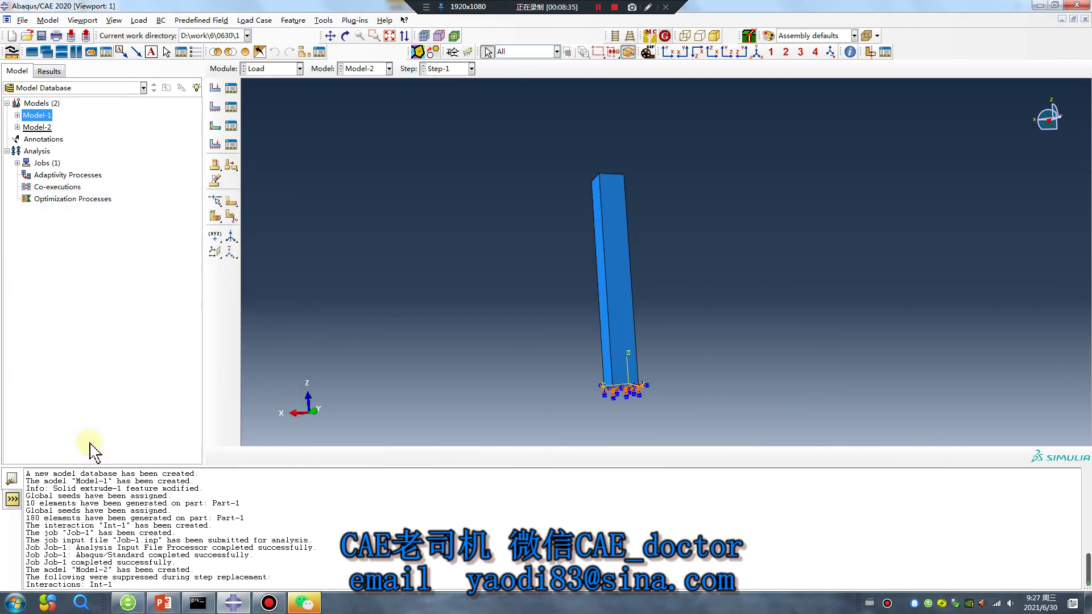
# In the Job module, create the full-analysis job Job-2 for Model-2
pyautogui.click(277, 69)
pyautogui.click(266, 177)
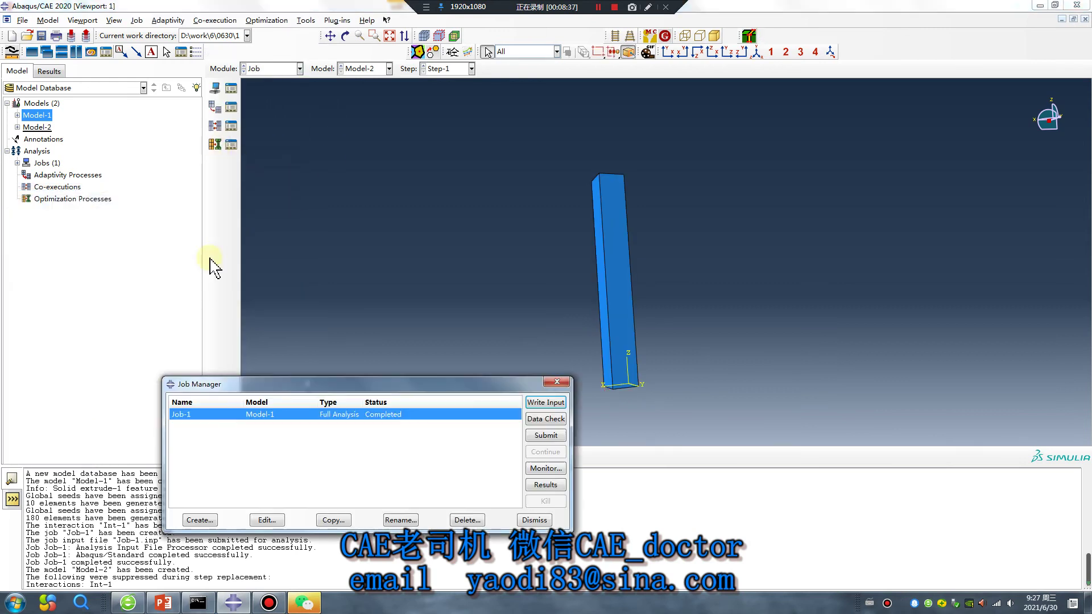
pyautogui.click(199, 520)
pyautogui.click(285, 362)
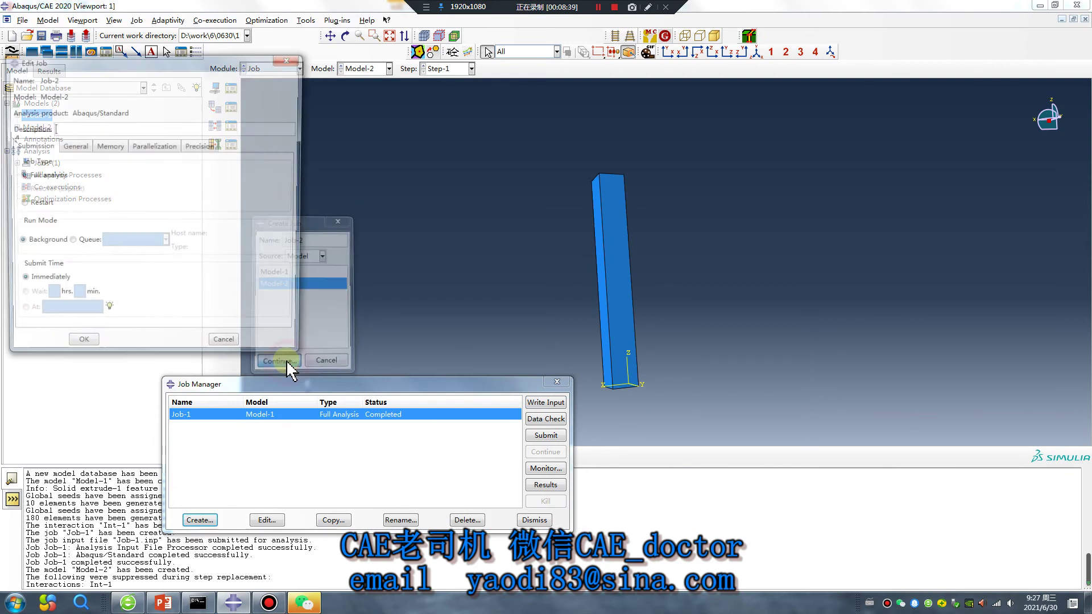
pyautogui.click(88, 349)
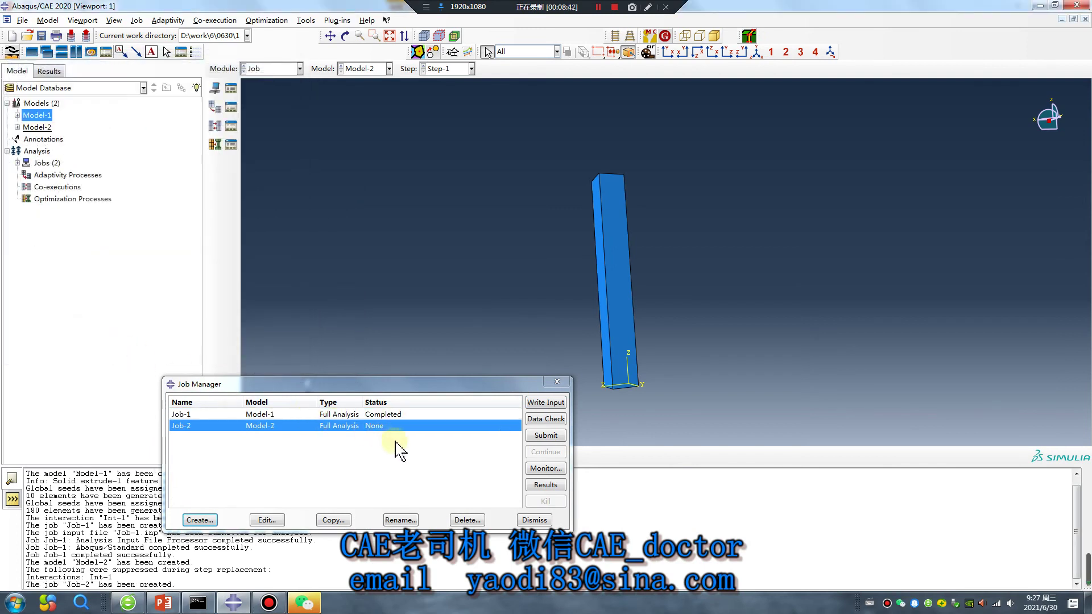
# Enable multiple processors for Job-2 and submit the job
pyautogui.click(266, 520)
pyautogui.click(154, 146)
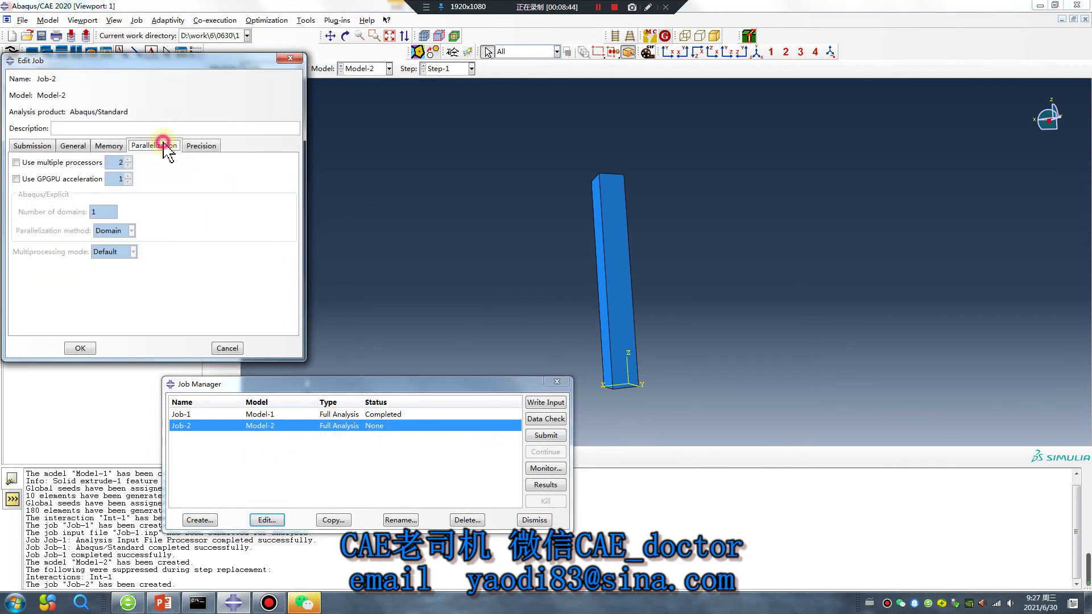
pyautogui.click(16, 162)
pyautogui.doubleClick(114, 163)
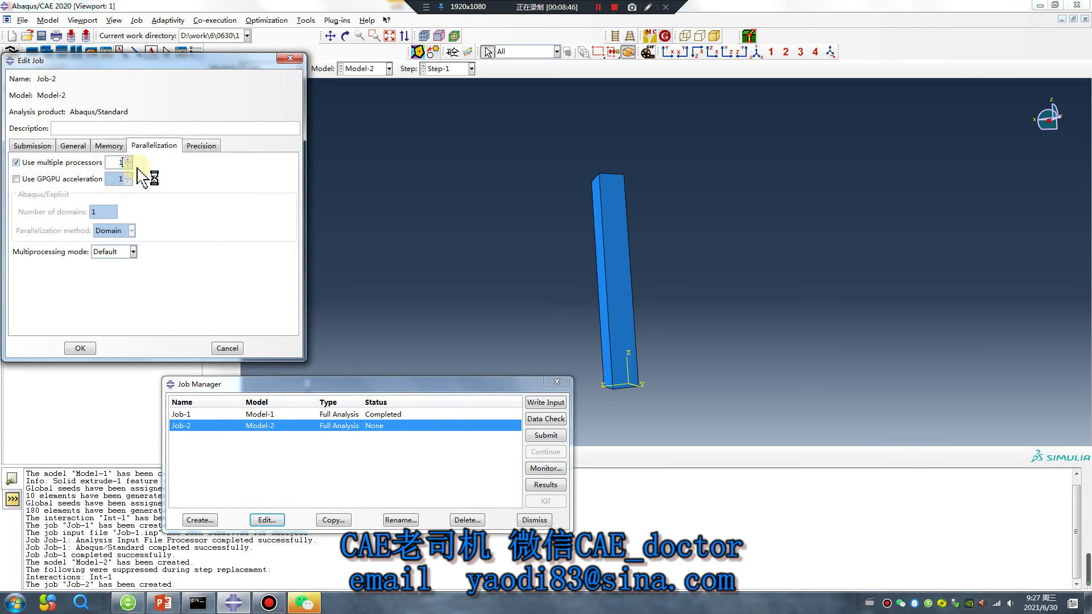
pyautogui.click(79, 348)
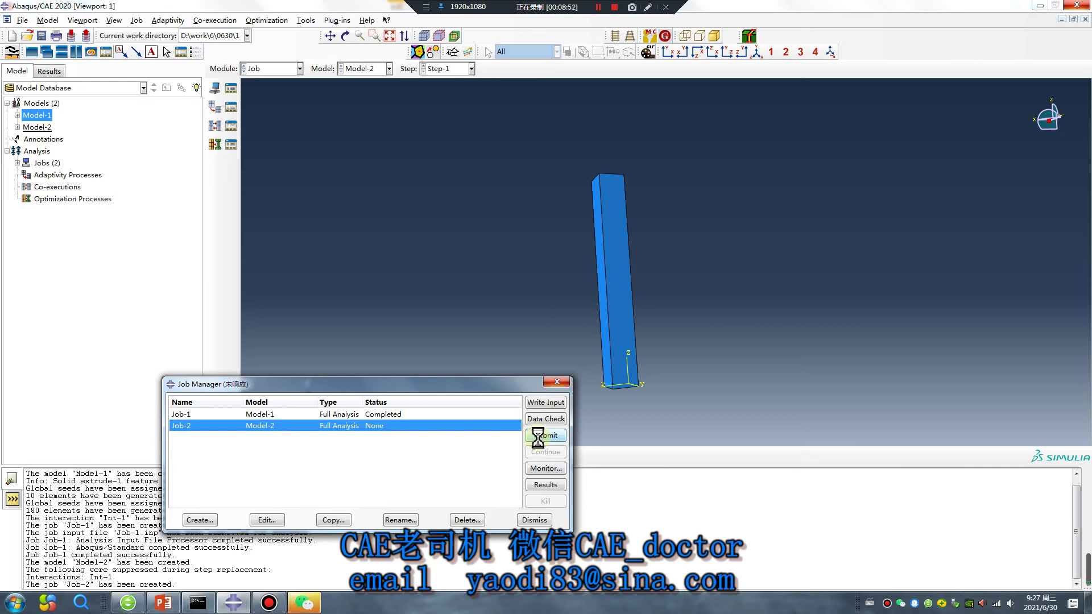
pyautogui.click(597, 8)
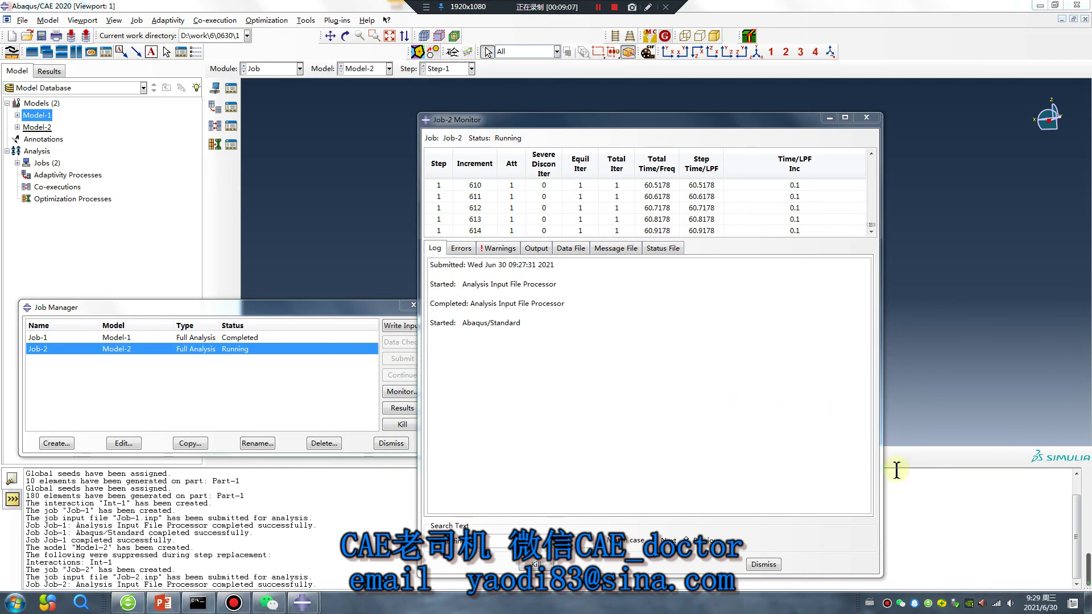
# Kill the running Job-2 analysis and close its monitor
pyautogui.click(550, 564)
pyautogui.click(615, 355)
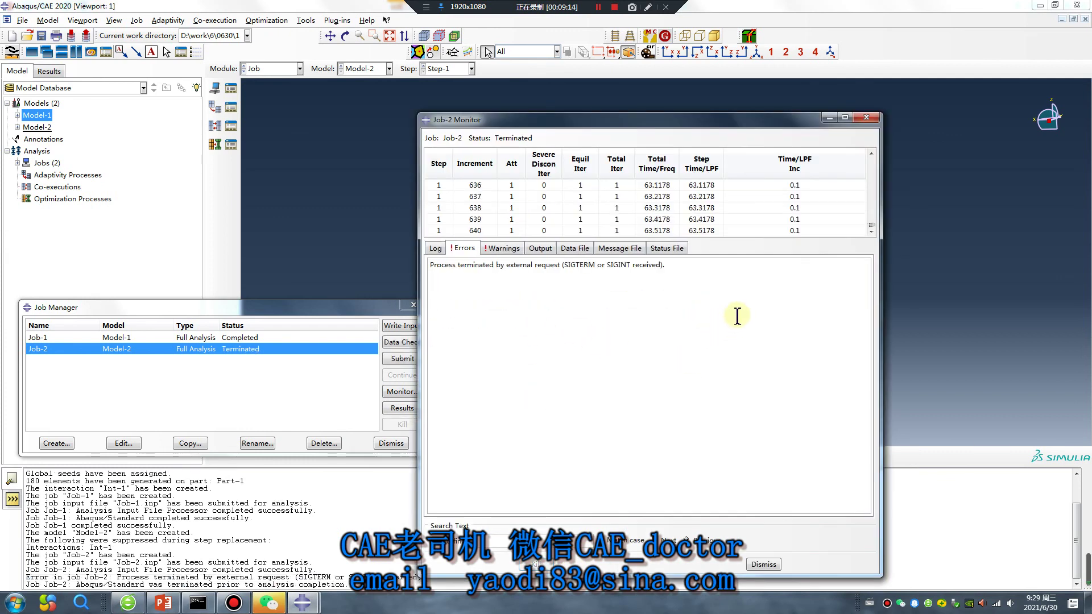
pyautogui.click(866, 117)
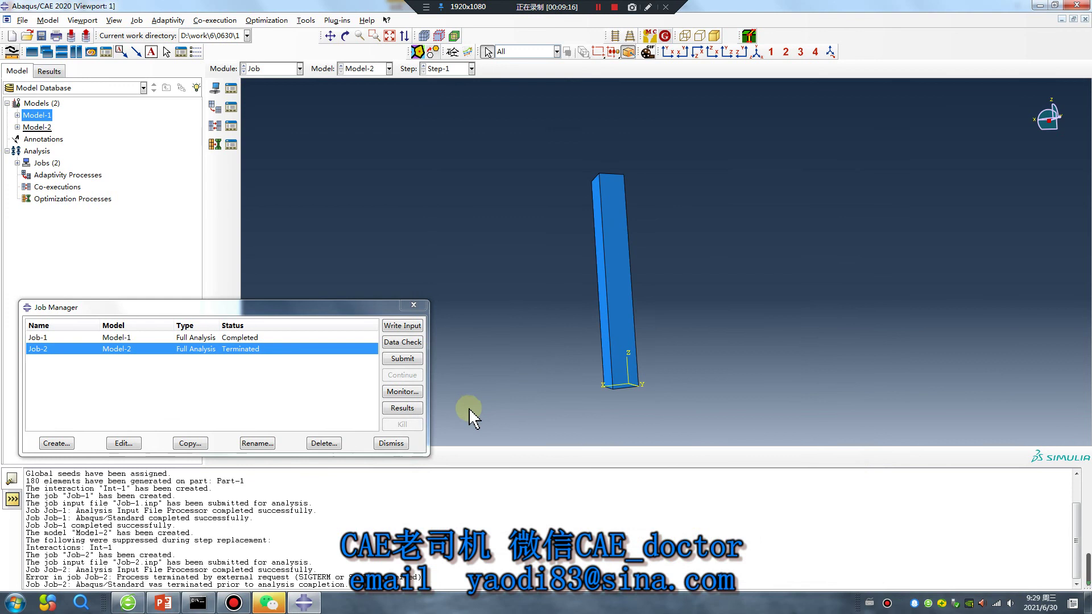
# Open Job-2's results, show Mises stress contours on the deformed bar and animate them over time
pyautogui.click(402, 408)
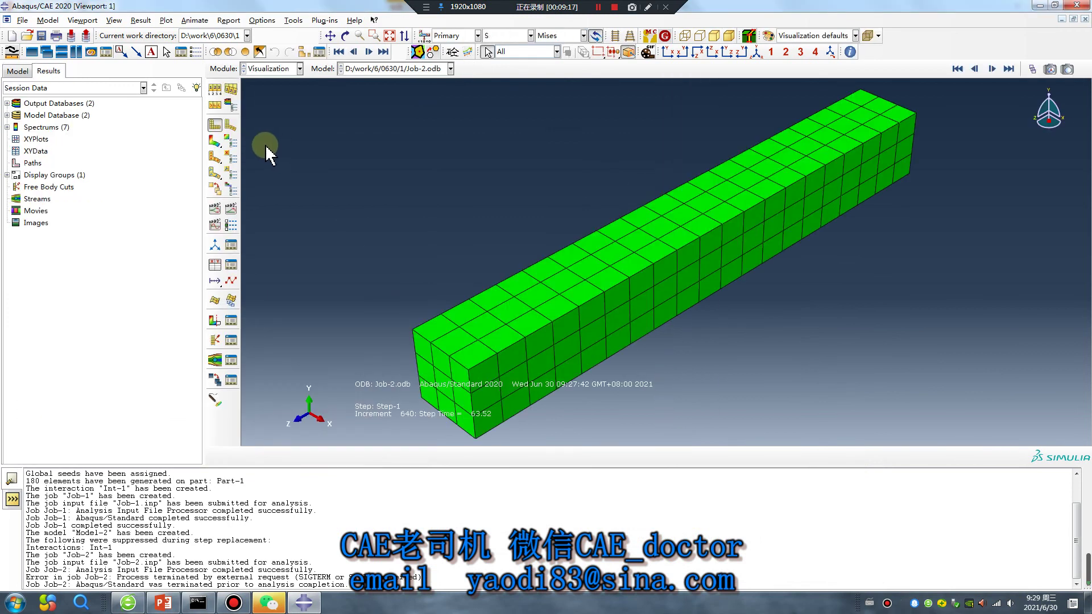
pyautogui.click(214, 142)
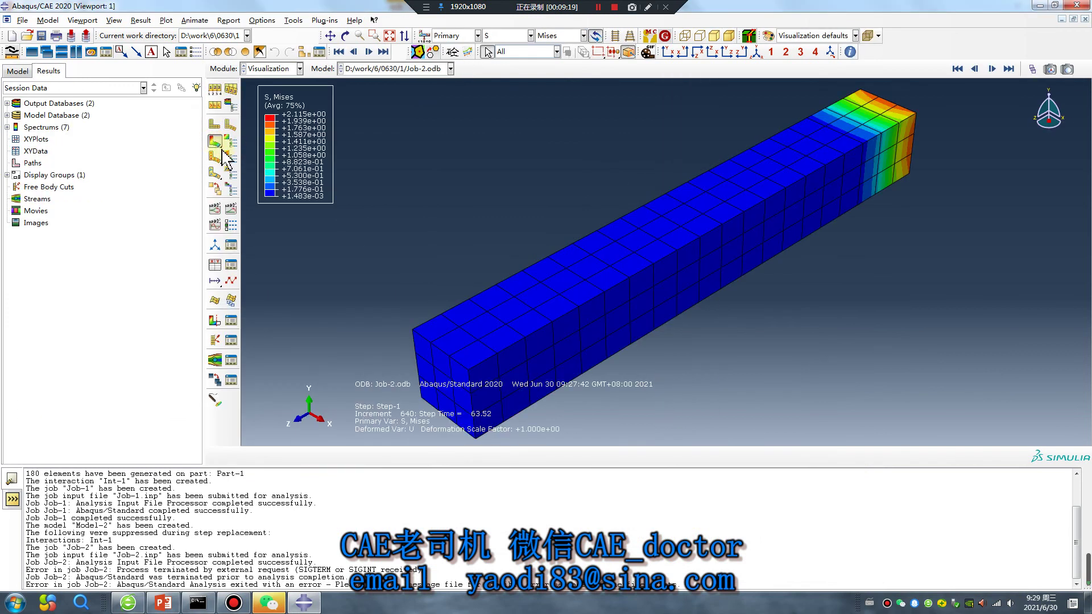
pyautogui.click(232, 209)
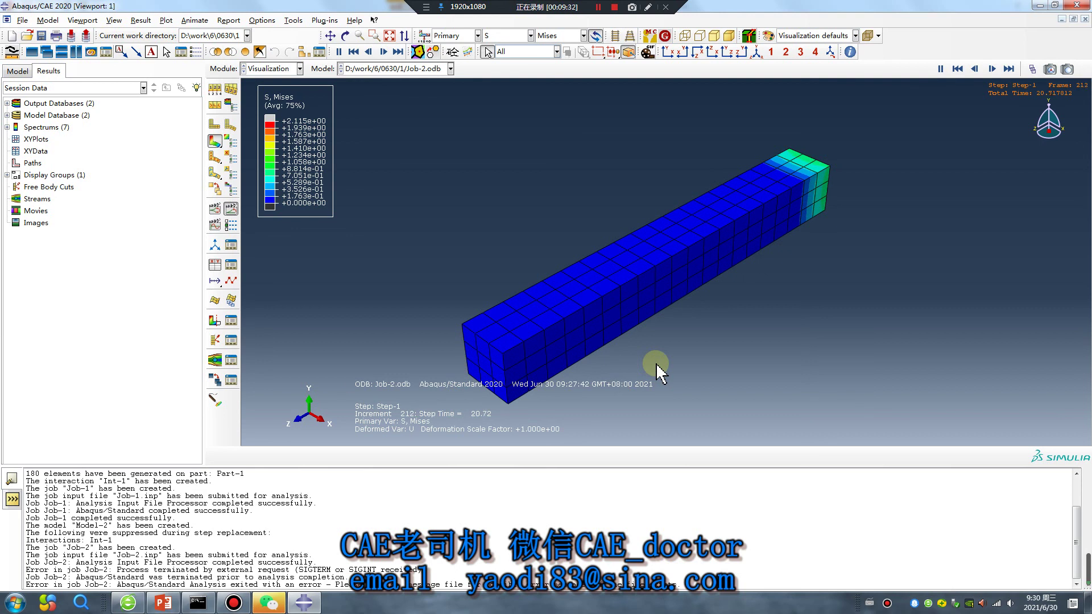
pyautogui.keyDown('ctrl'); pyautogui.keyDown('alt'); pyautogui.moveTo(569, 350); pyautogui.dragTo(695, 285); pyautogui.keyUp('alt'); pyautogui.keyUp('ctrl')
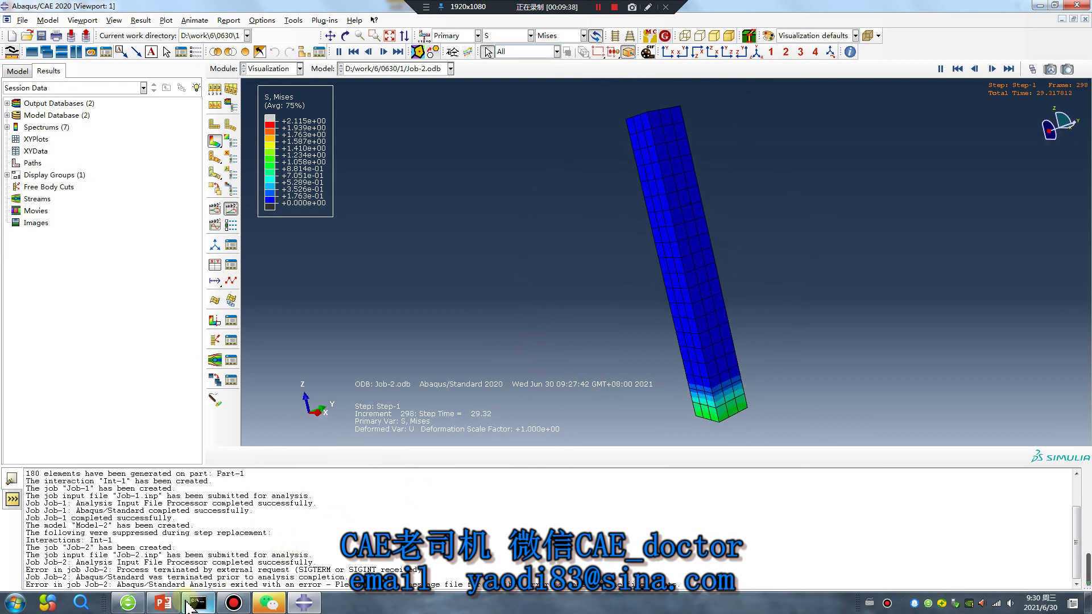
# Switch to the PowerPoint presentation with the ABAQUS tutorial's title slide
pyautogui.click(164, 603)
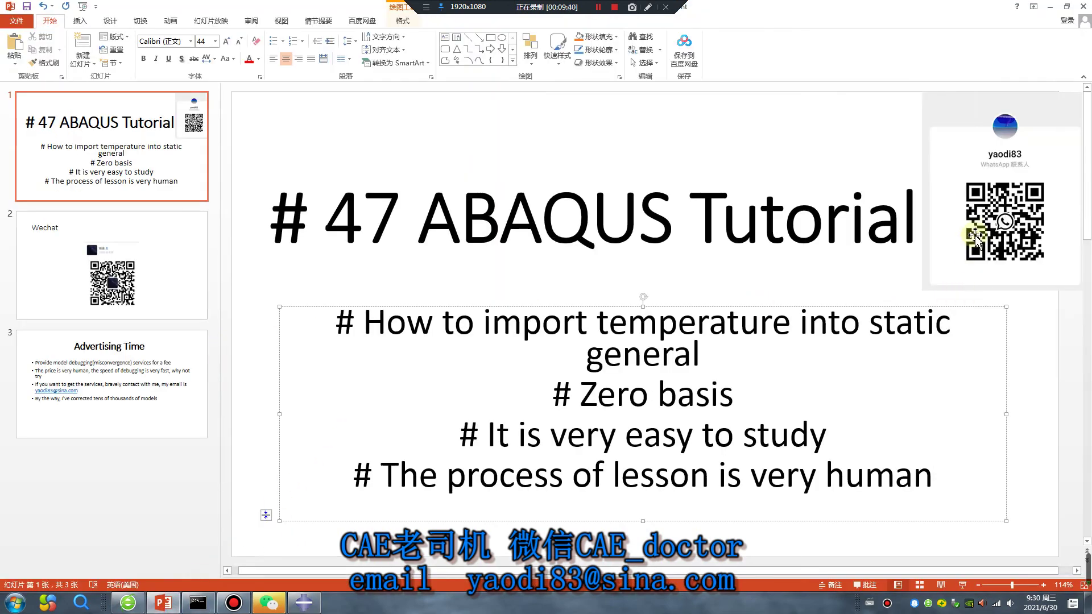